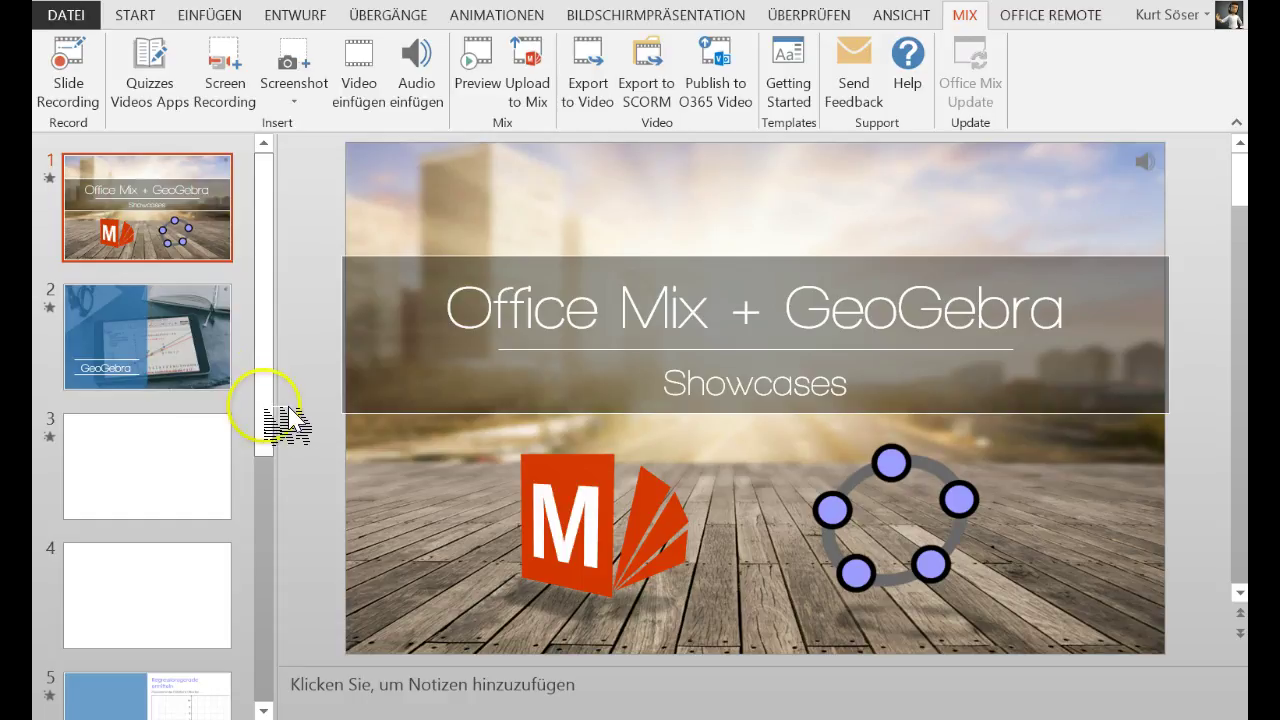
# Insert the GeoGebra lab app on the blank slide 3.
pyautogui.click(209, 366)
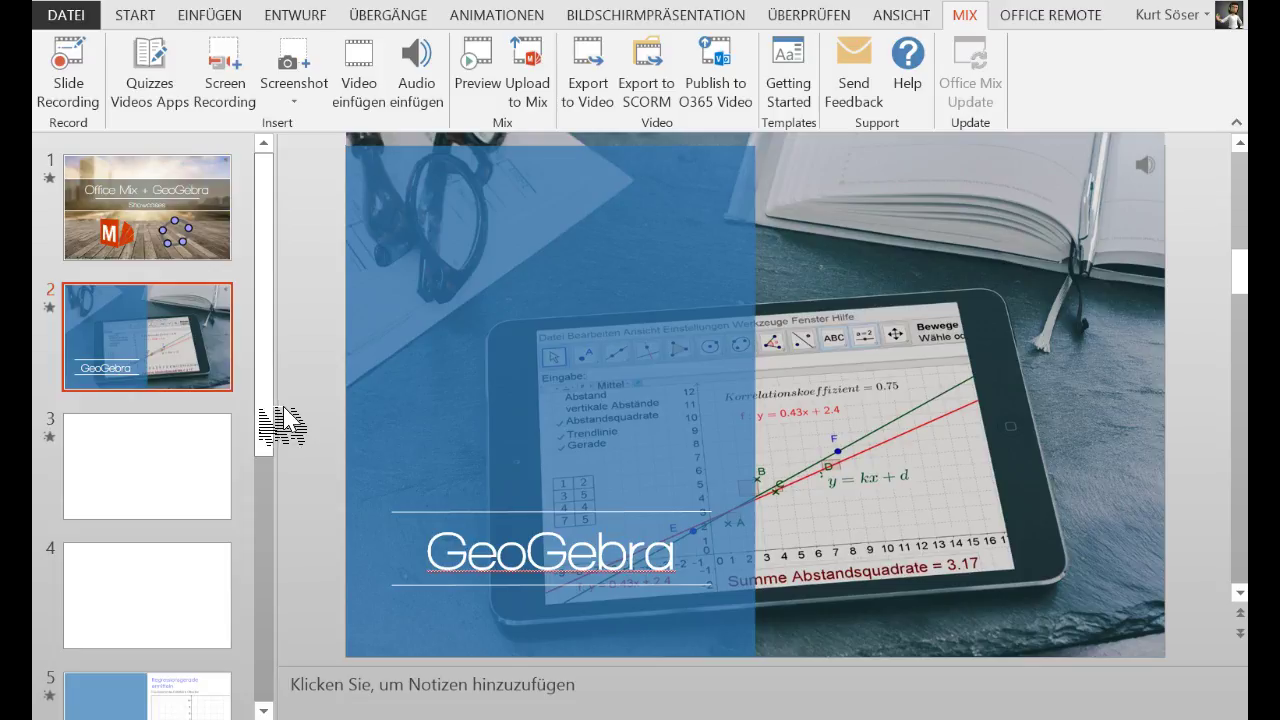
pyautogui.click(225, 440)
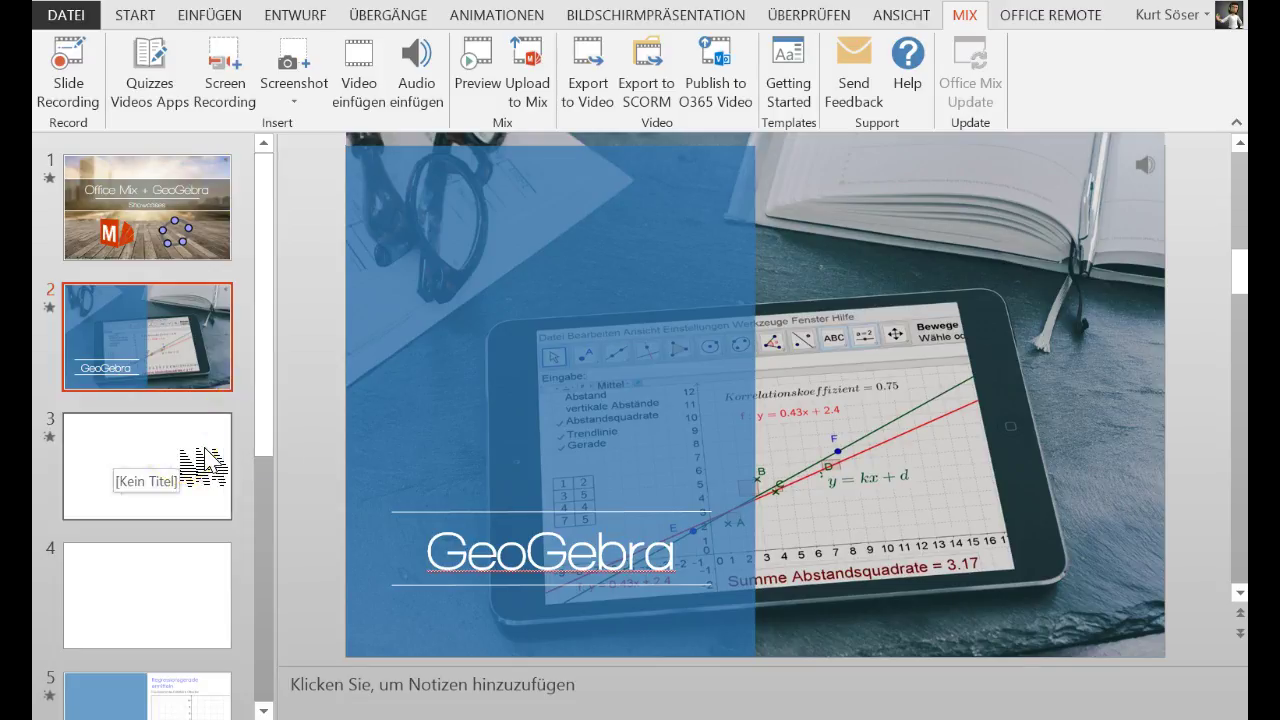
pyautogui.click(205, 465)
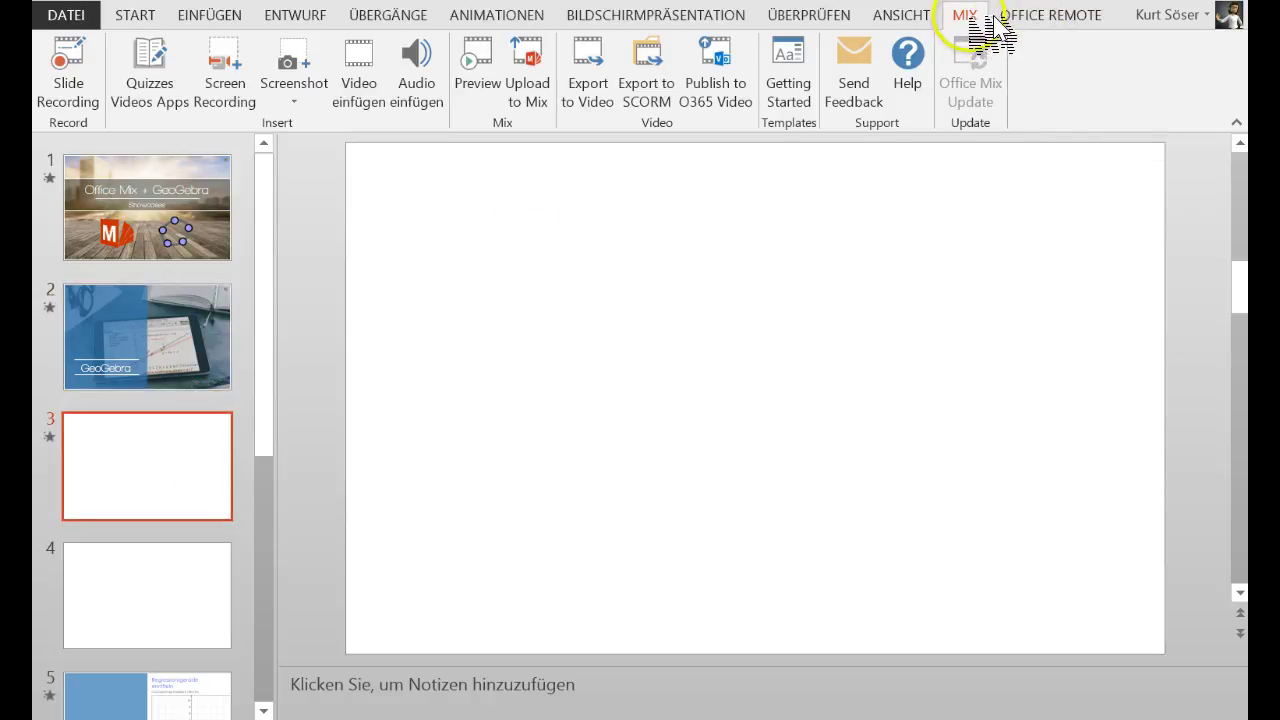
pyautogui.click(167, 100)
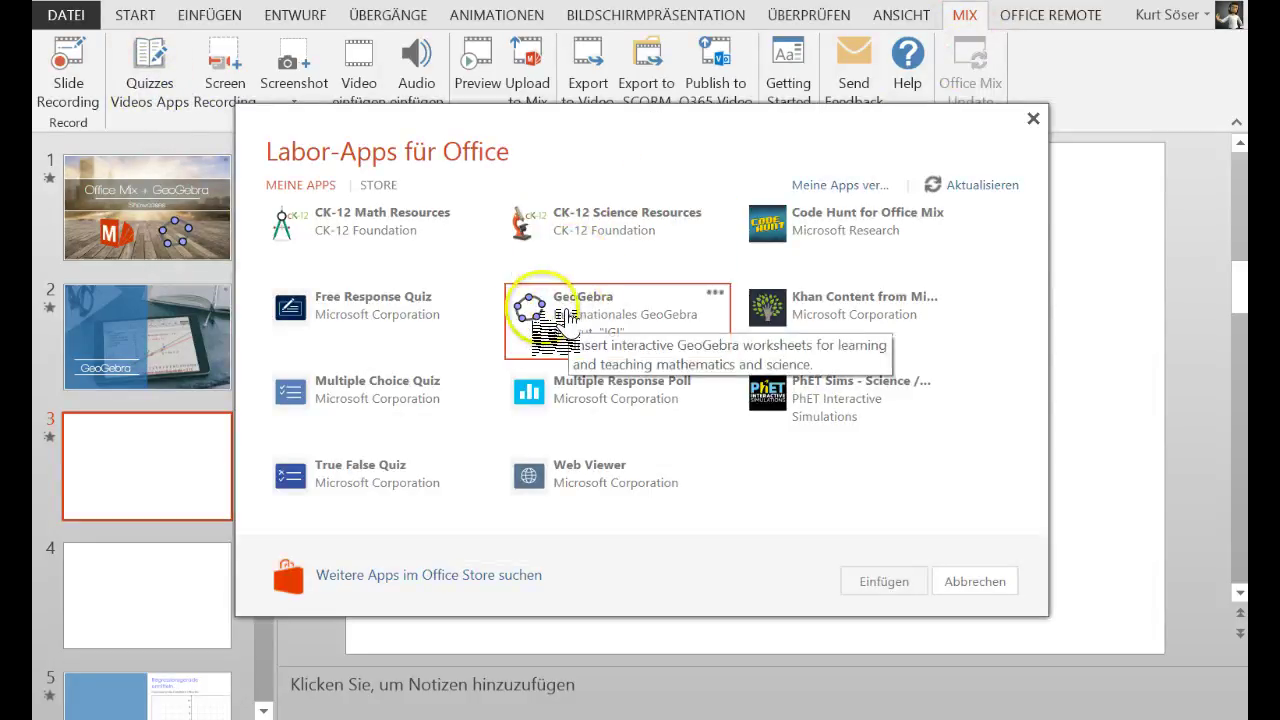
pyautogui.click(590, 330)
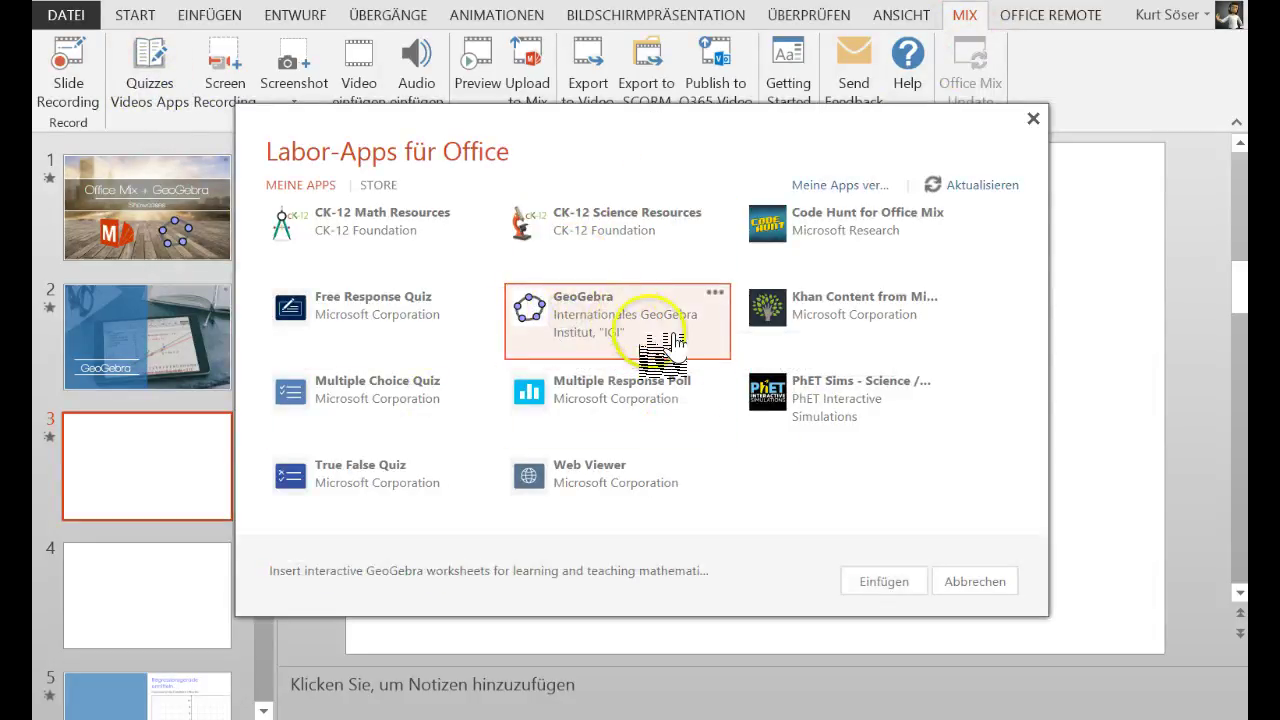
pyautogui.click(880, 582)
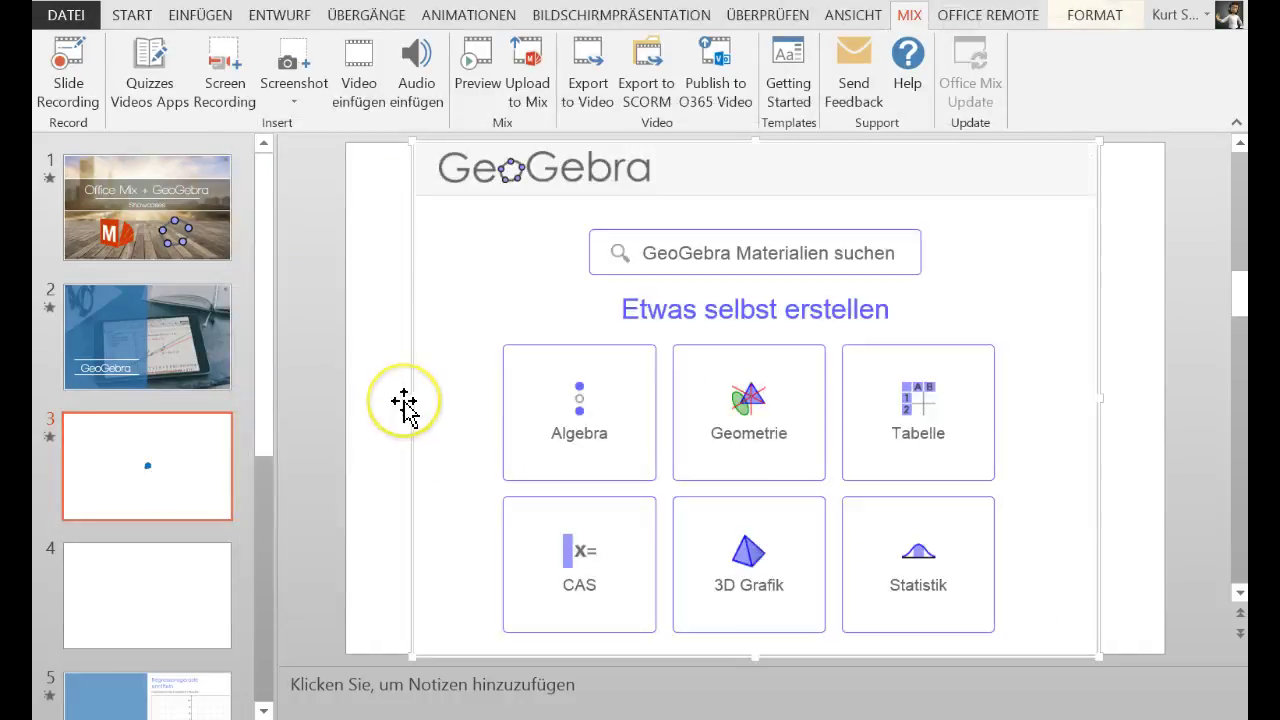
# Widen the GeoGebra app frame to the full slide width and open its Algebra workspace.
pyautogui.moveTo(409, 409); pyautogui.dragTo(345, 397)
pyautogui.moveTo(1098, 398); pyautogui.dragTo(1166, 396)
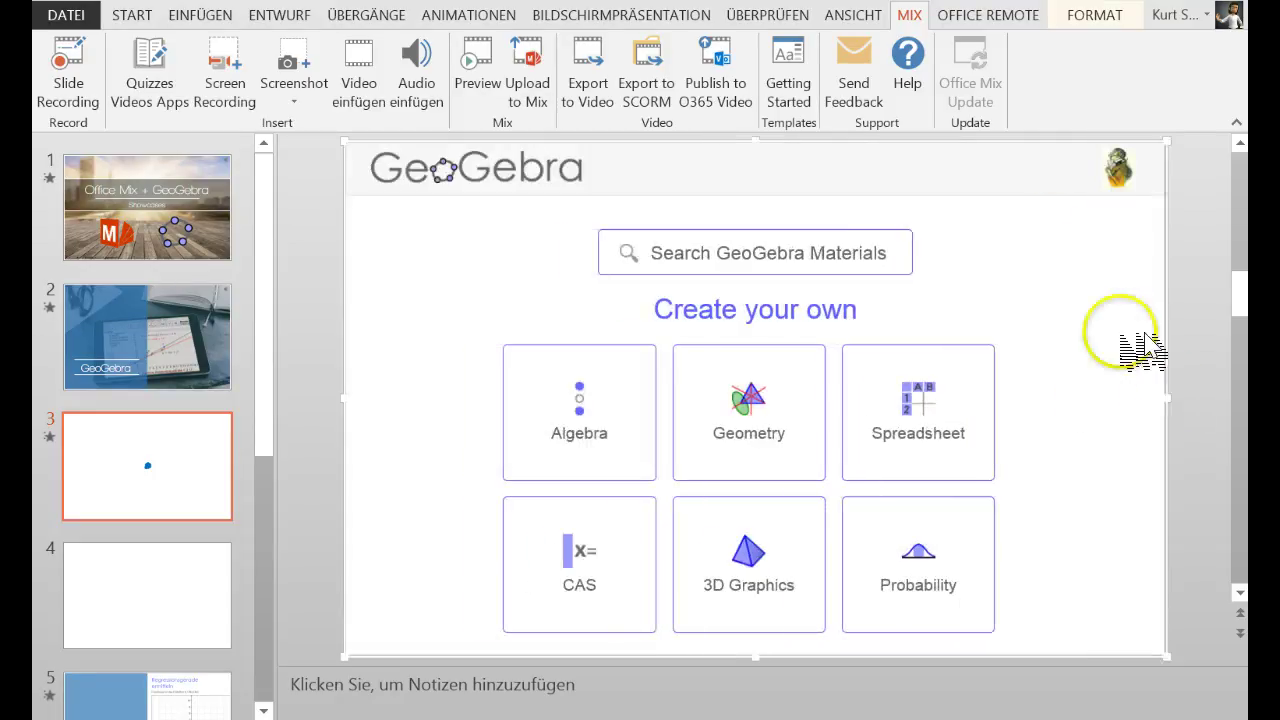
pyautogui.click(1140, 180)
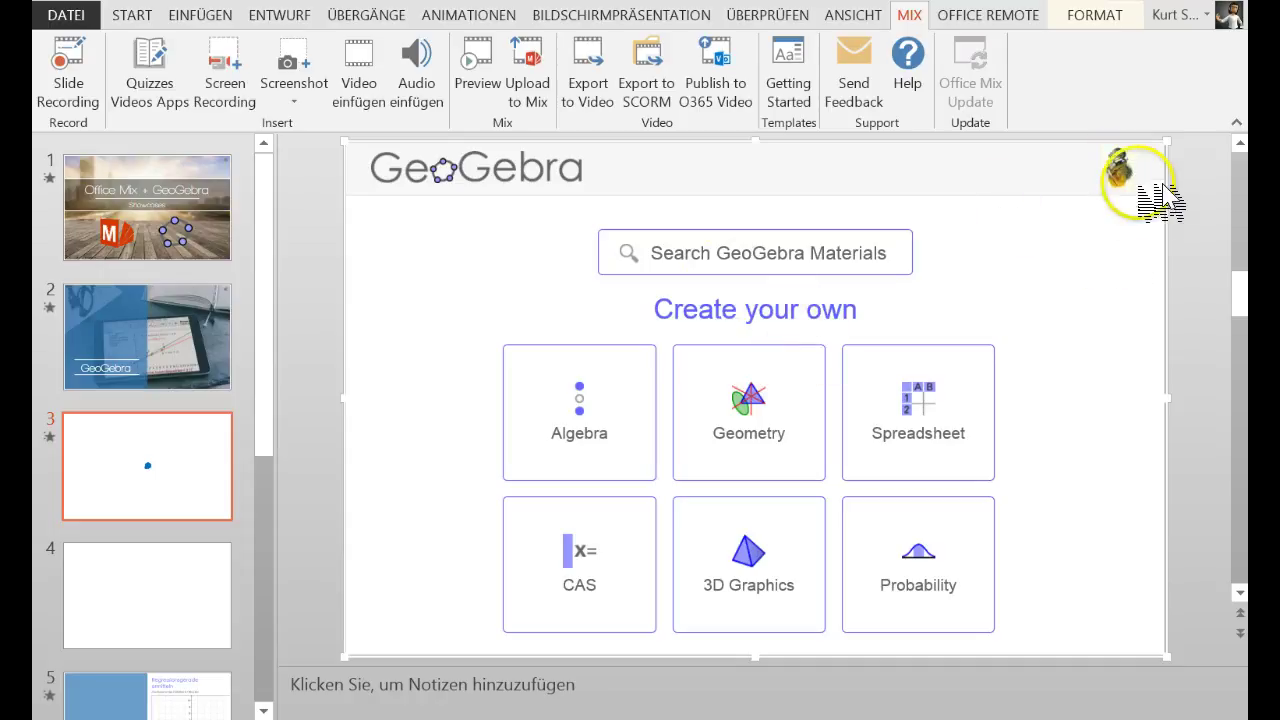
pyautogui.click(610, 440)
pyautogui.click(600, 440)
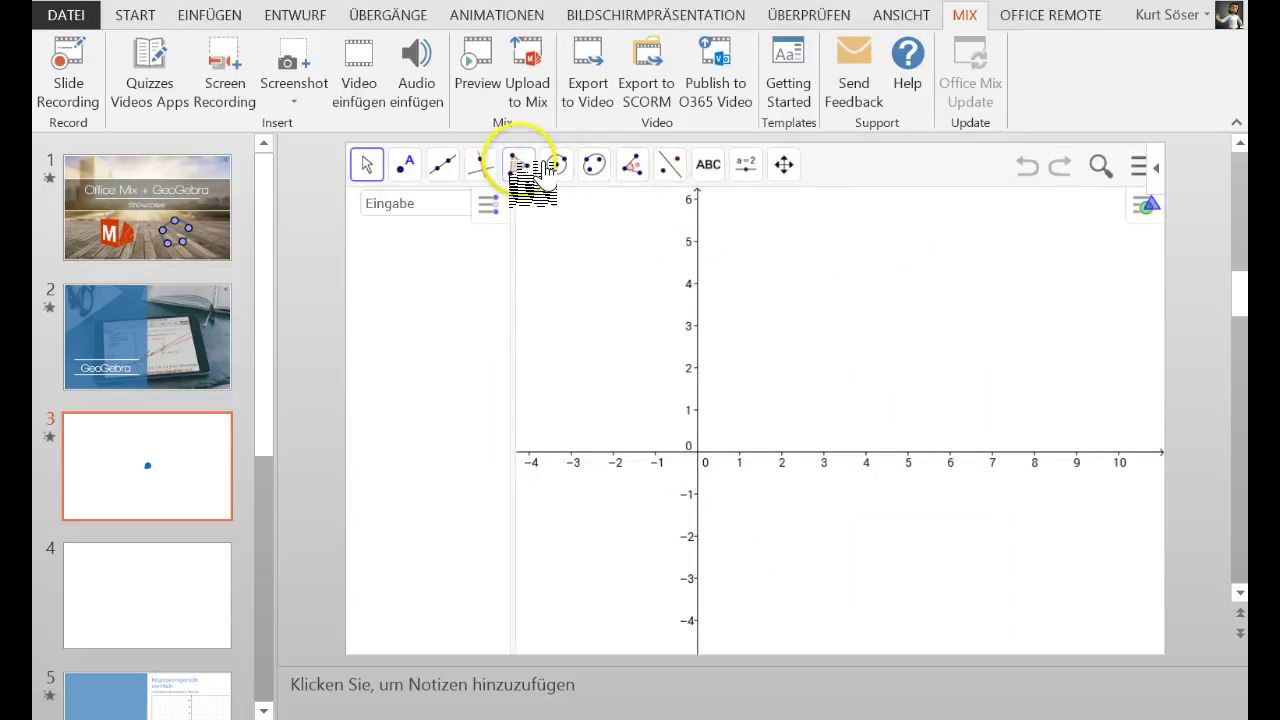
# Draw a triangle polygon with vertices at about (-1.4, -1.22), (6.92, -1.46) and (6.58, 4.5).
pyautogui.click(520, 160)
pyautogui.click(638, 503)
pyautogui.click(988, 513)
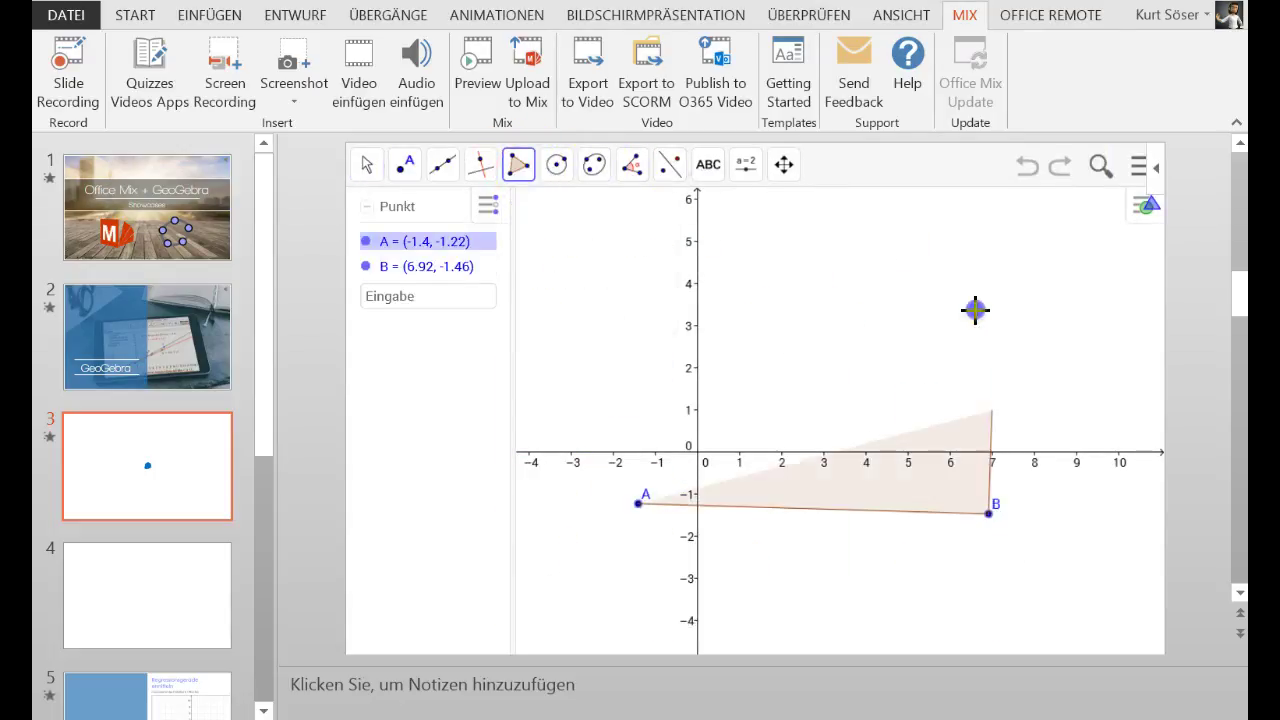
pyautogui.click(974, 263)
pyautogui.click(638, 503)
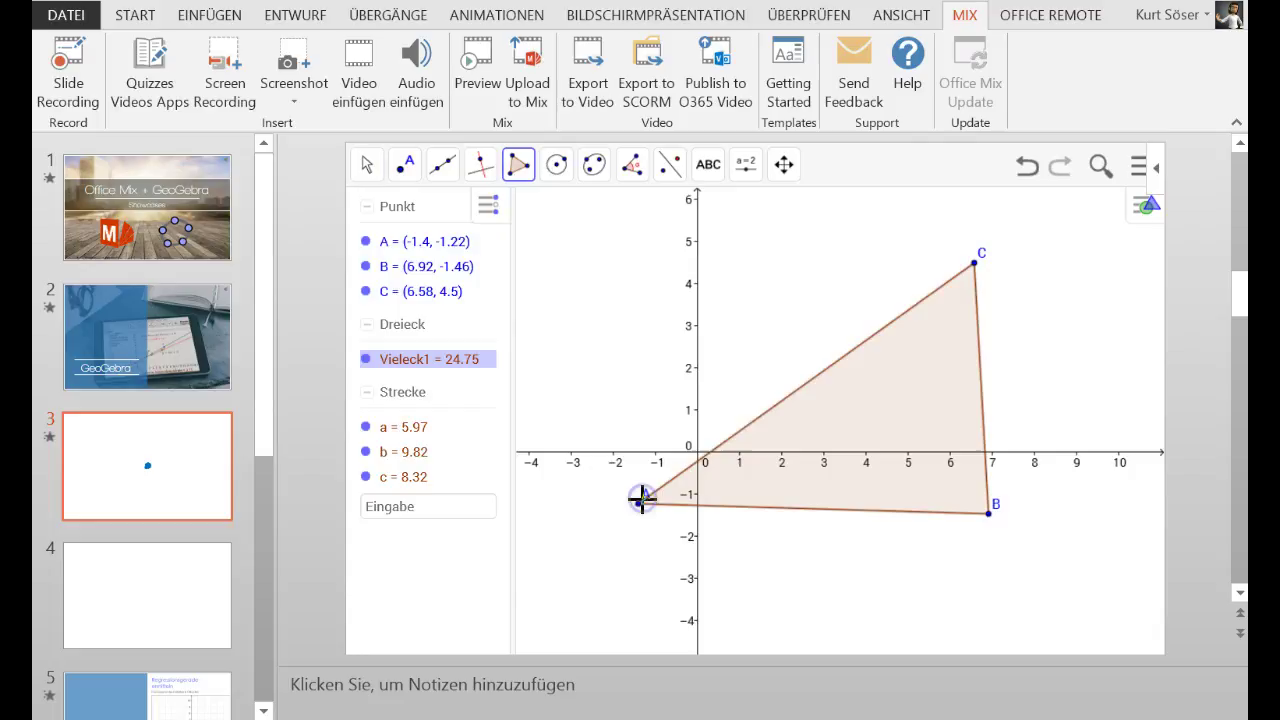
# Construct the perpendicular bisectors of triangle sides AB and BC.
pyautogui.click(482, 167)
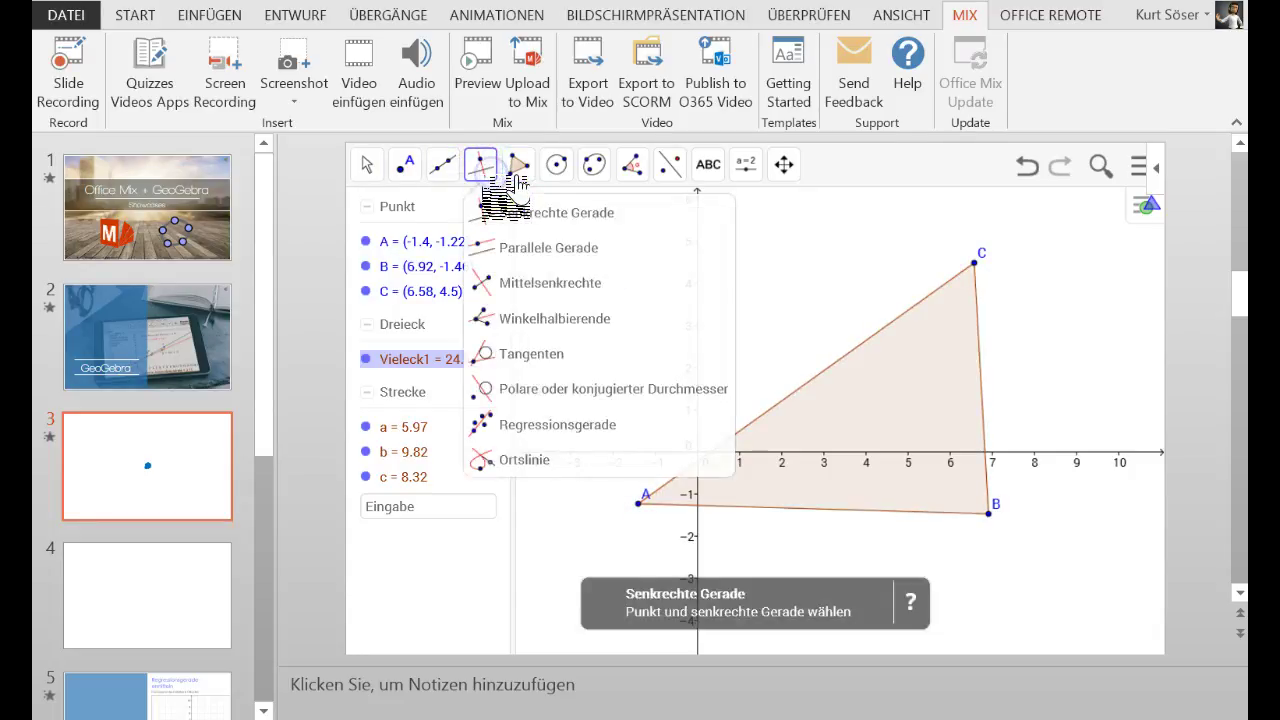
pyautogui.click(514, 284)
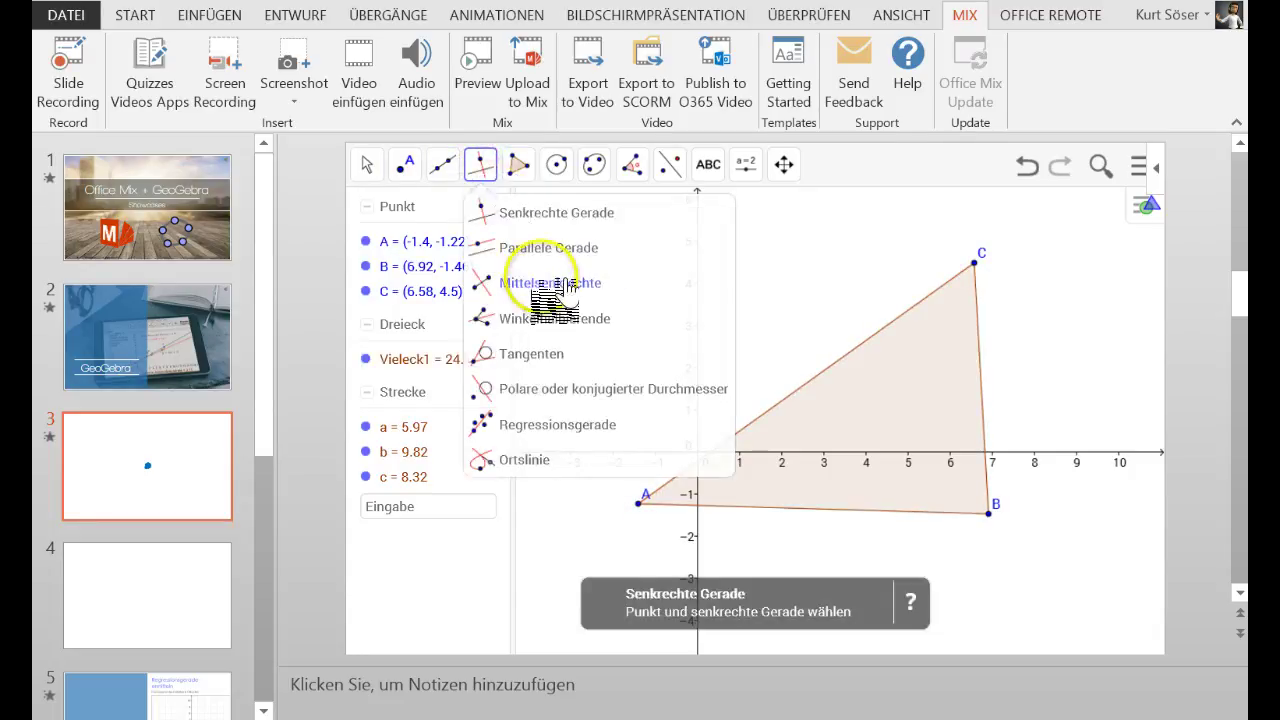
pyautogui.click(863, 509)
pyautogui.click(983, 385)
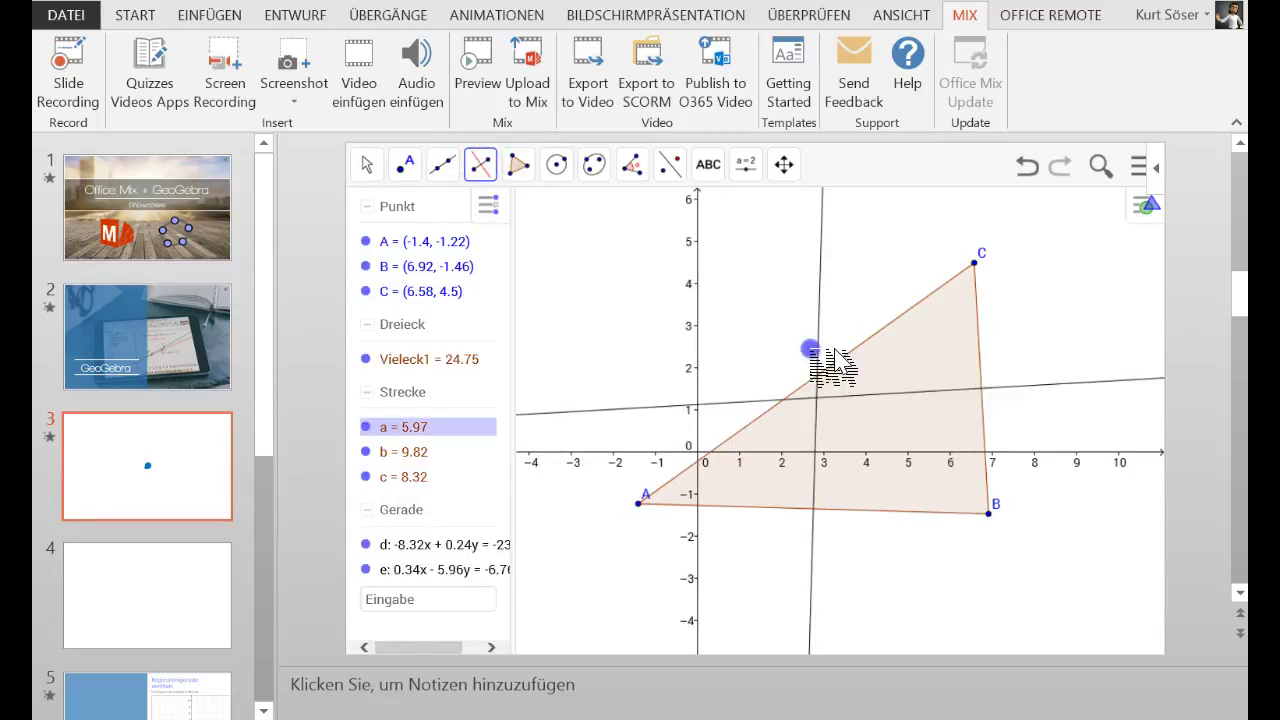
# Draw the triangle's circumcircle, centred on the bisectors' intersection and passing through B, and select the triangle with the Move tool.
pyautogui.click(558, 165)
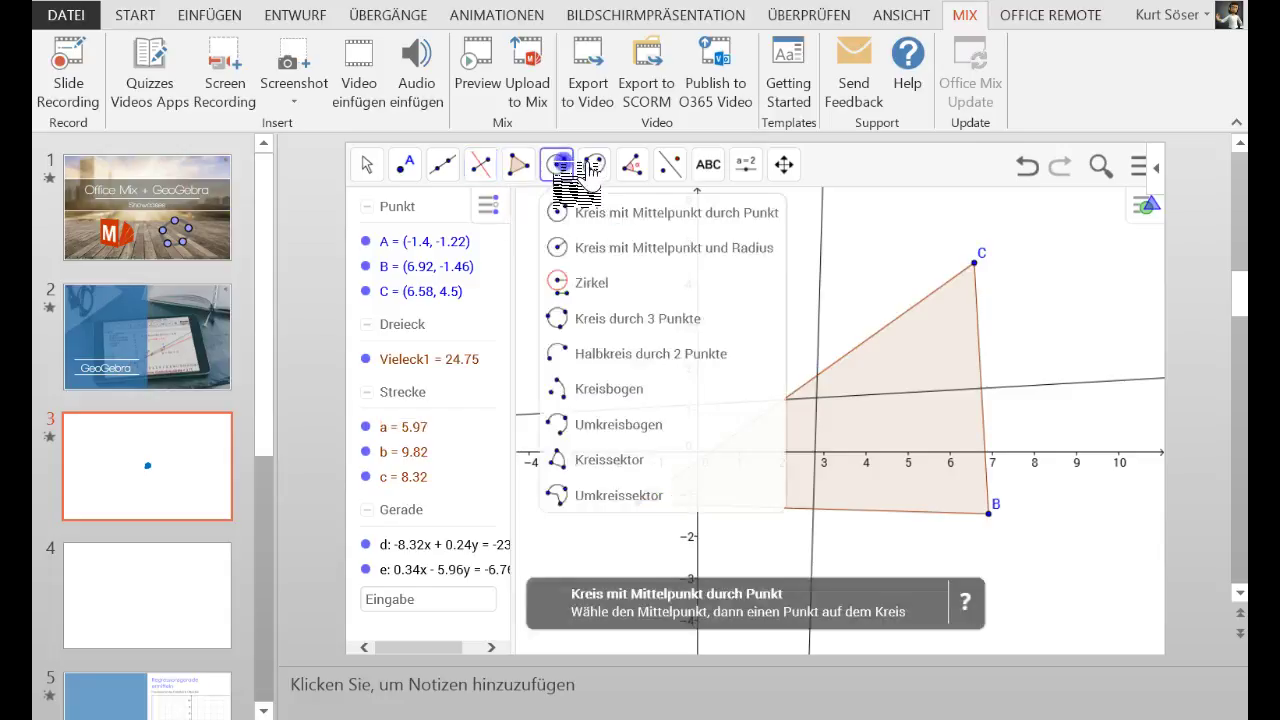
pyautogui.click(817, 396)
pyautogui.click(989, 511)
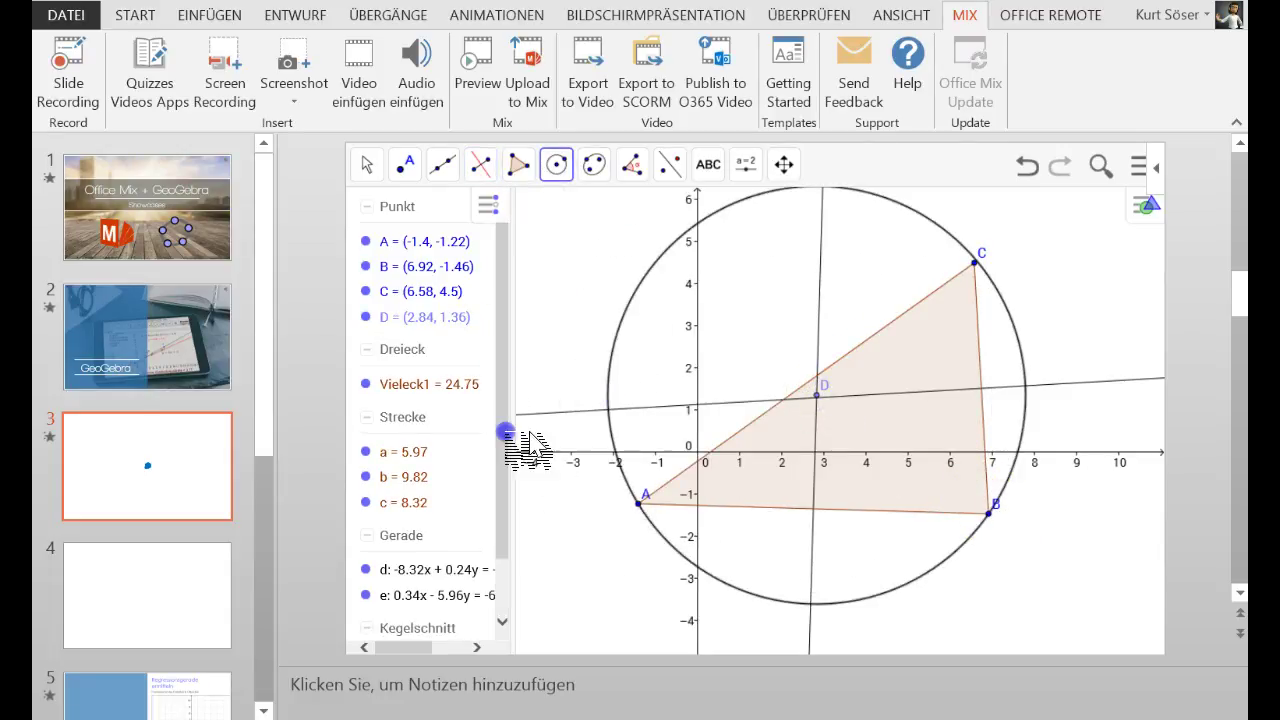
pyautogui.click(365, 164)
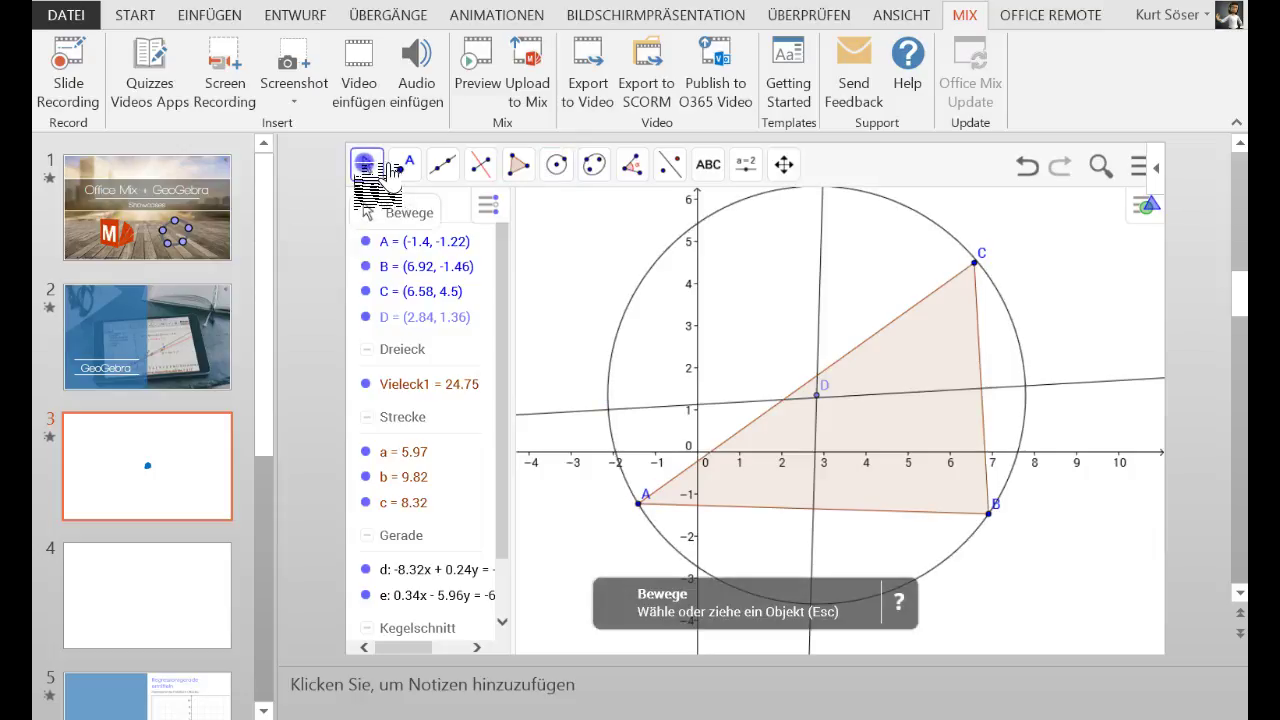
pyautogui.click(400, 384)
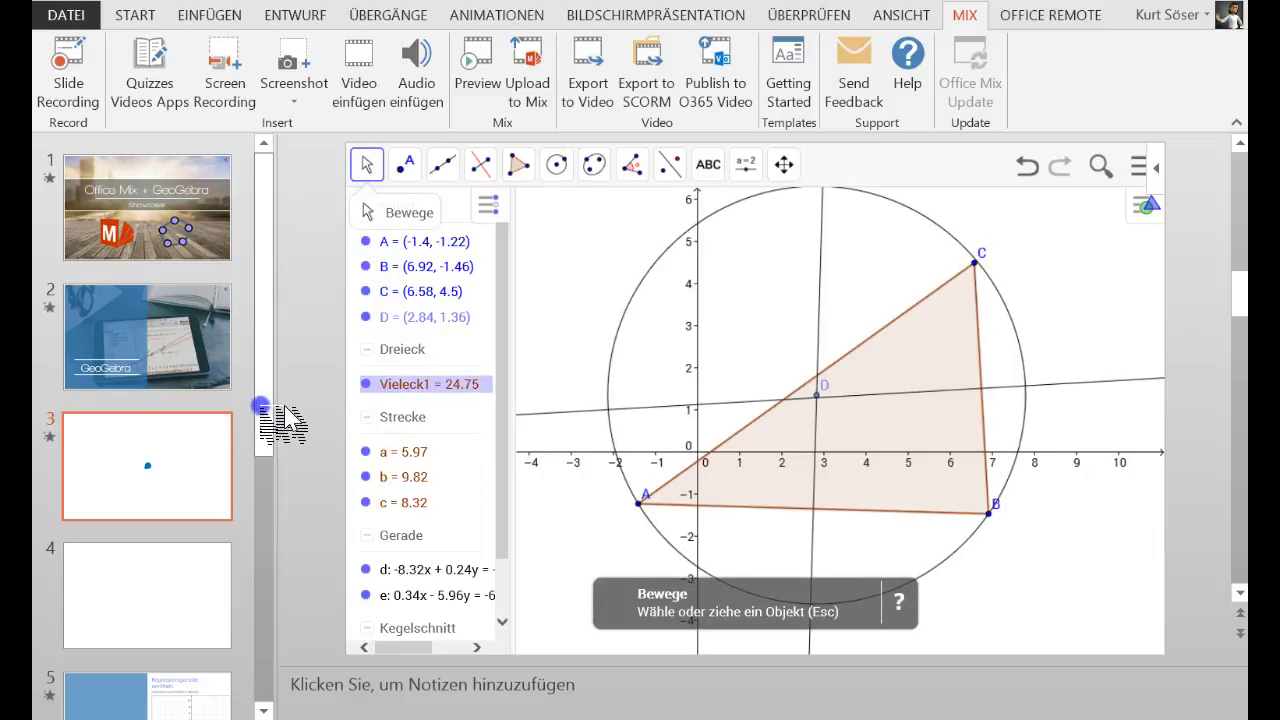
# Go to the blank slide 4 of the presentation.
pyautogui.moveTo(262, 406); pyautogui.dragTo(262, 418)
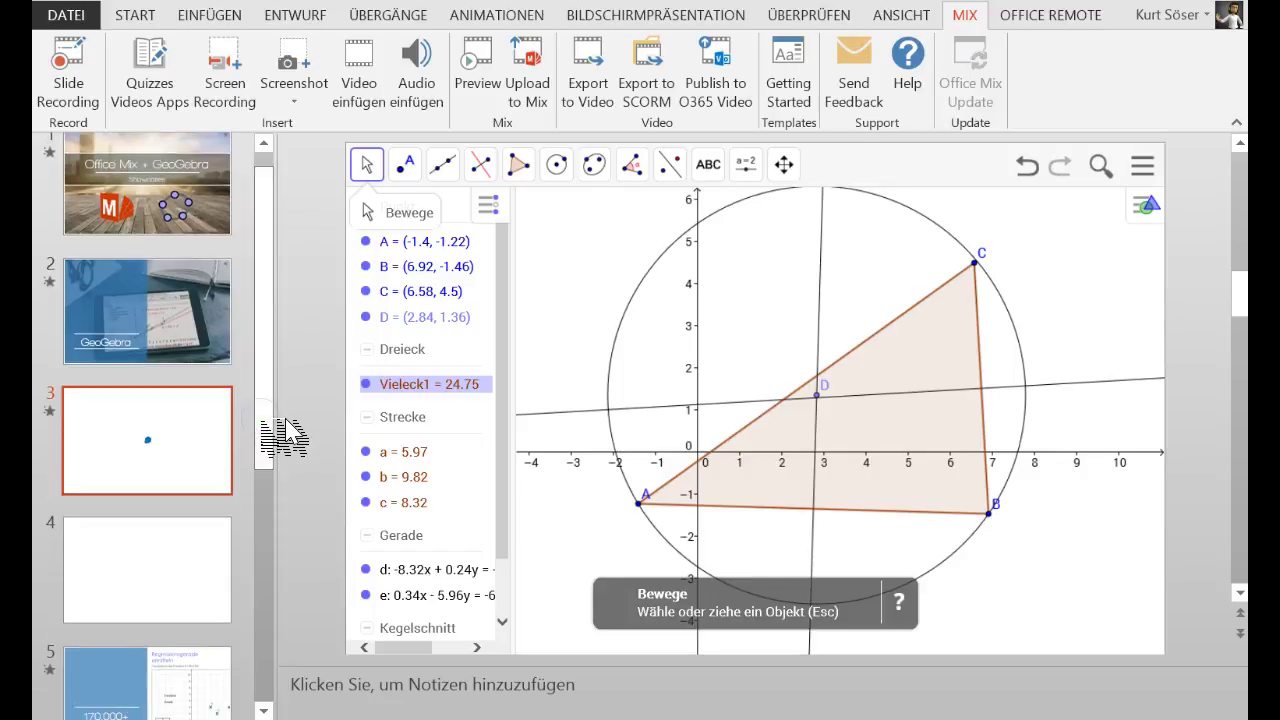
pyautogui.click(225, 560)
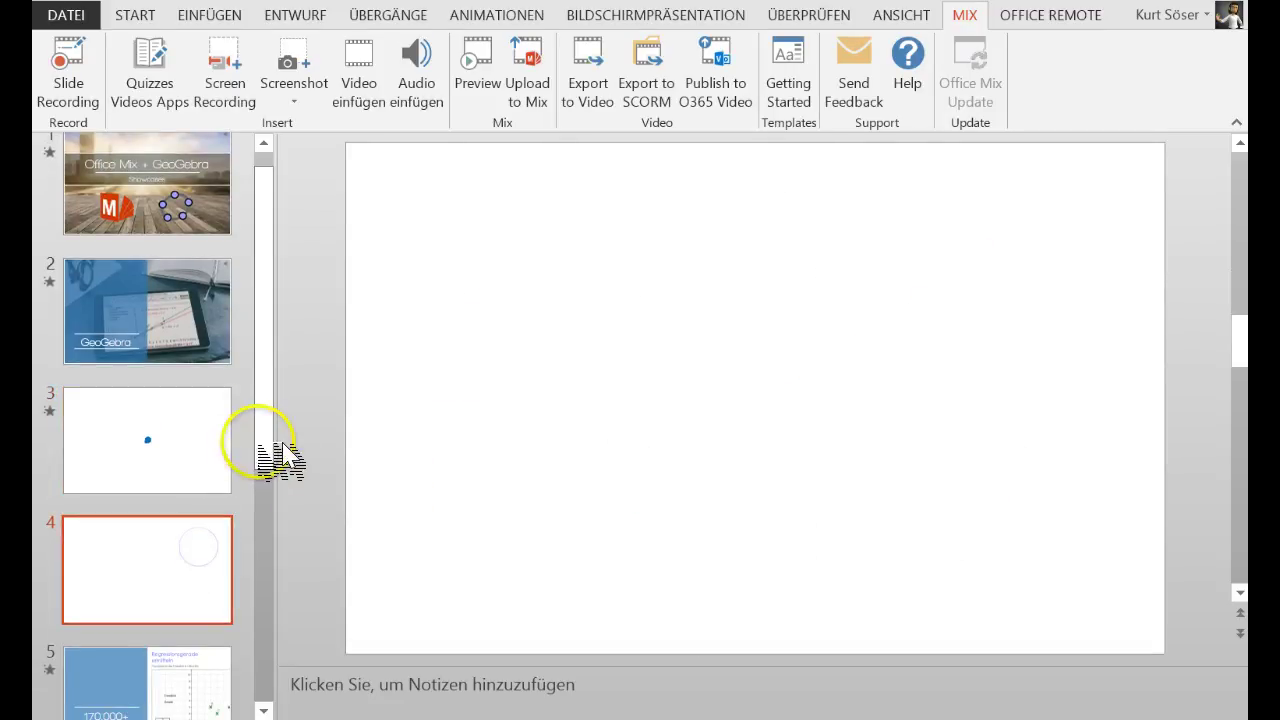
pyautogui.moveTo(262, 455); pyautogui.dragTo(272, 516)
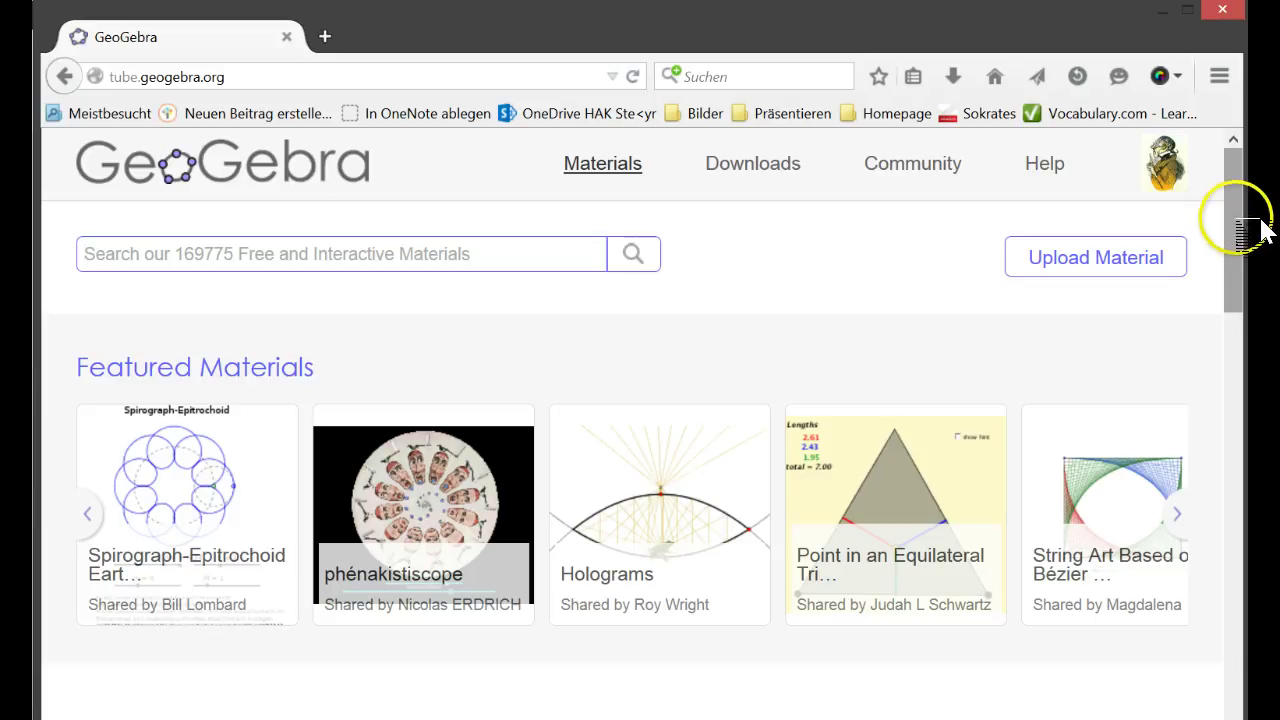
# Browse the Featured Materials carousel on tube.geogebra.org for a suitable worksheet.
pyautogui.moveTo(1262, 228); pyautogui.dragTo(1268, 243)
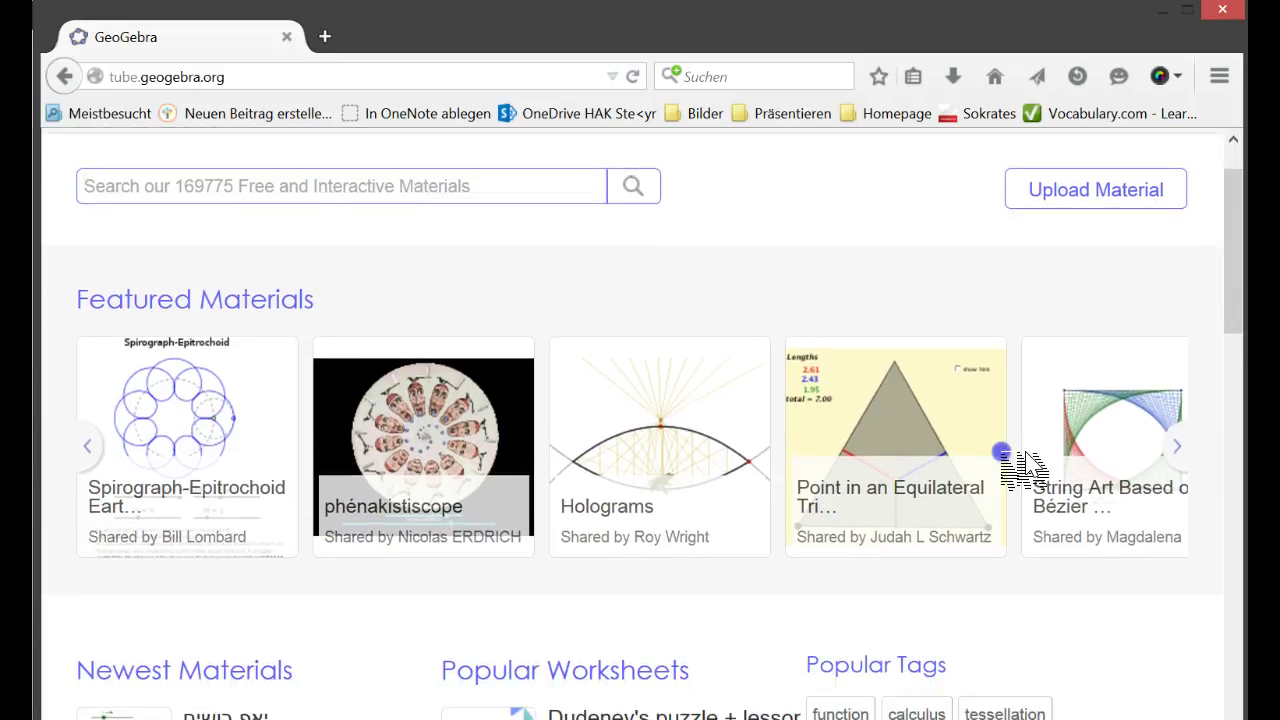
pyautogui.click(96, 447)
pyautogui.click(92, 448)
pyautogui.click(90, 449)
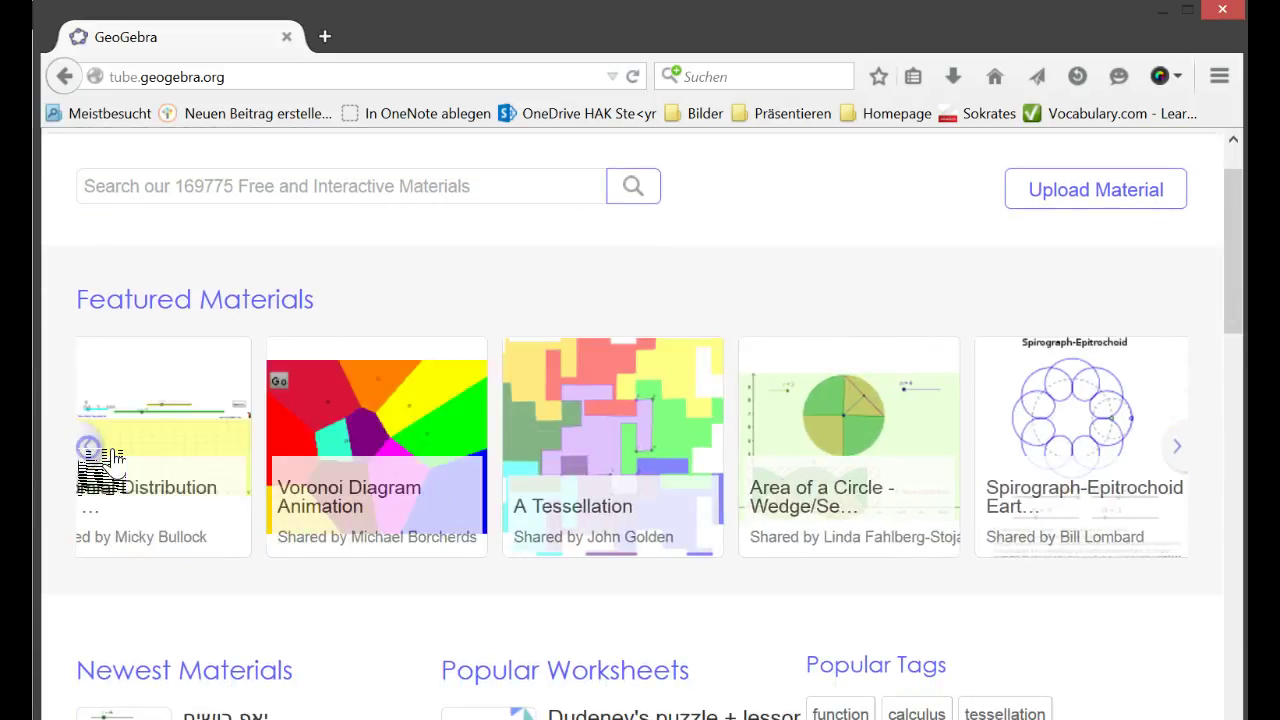
pyautogui.click(88, 450)
pyautogui.click(88, 450)
pyautogui.click(88, 450)
pyautogui.click(88, 450)
pyautogui.click(88, 450)
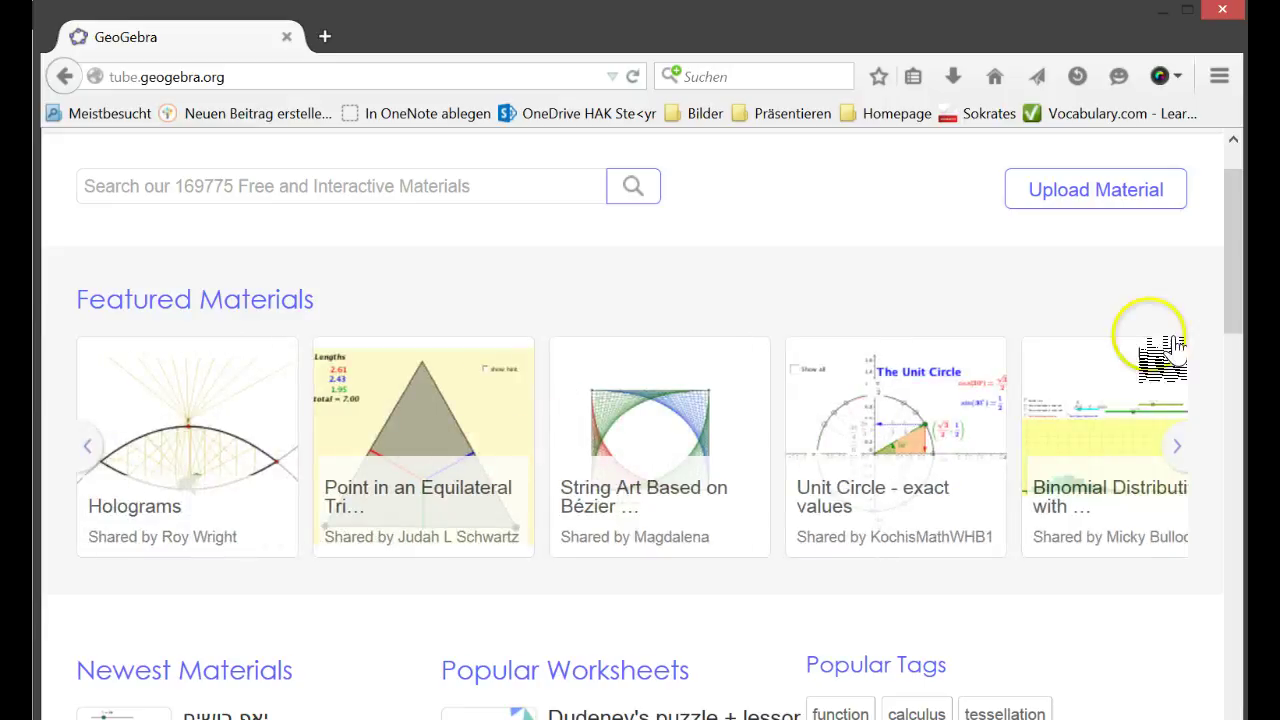
pyautogui.moveTo(1240, 288); pyautogui.dragTo(1266, 286)
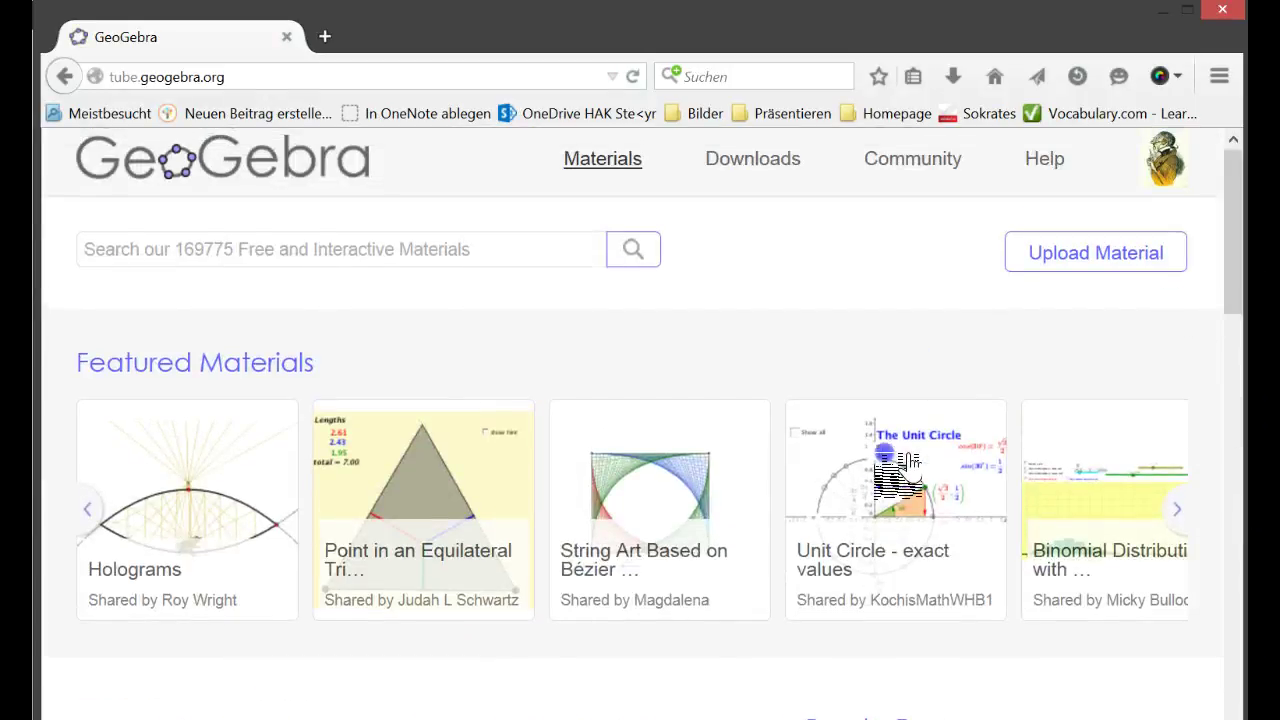
# Open the featured "Unit Circle - exact values" material and view its interactive worksheet.
pyautogui.click(862, 518)
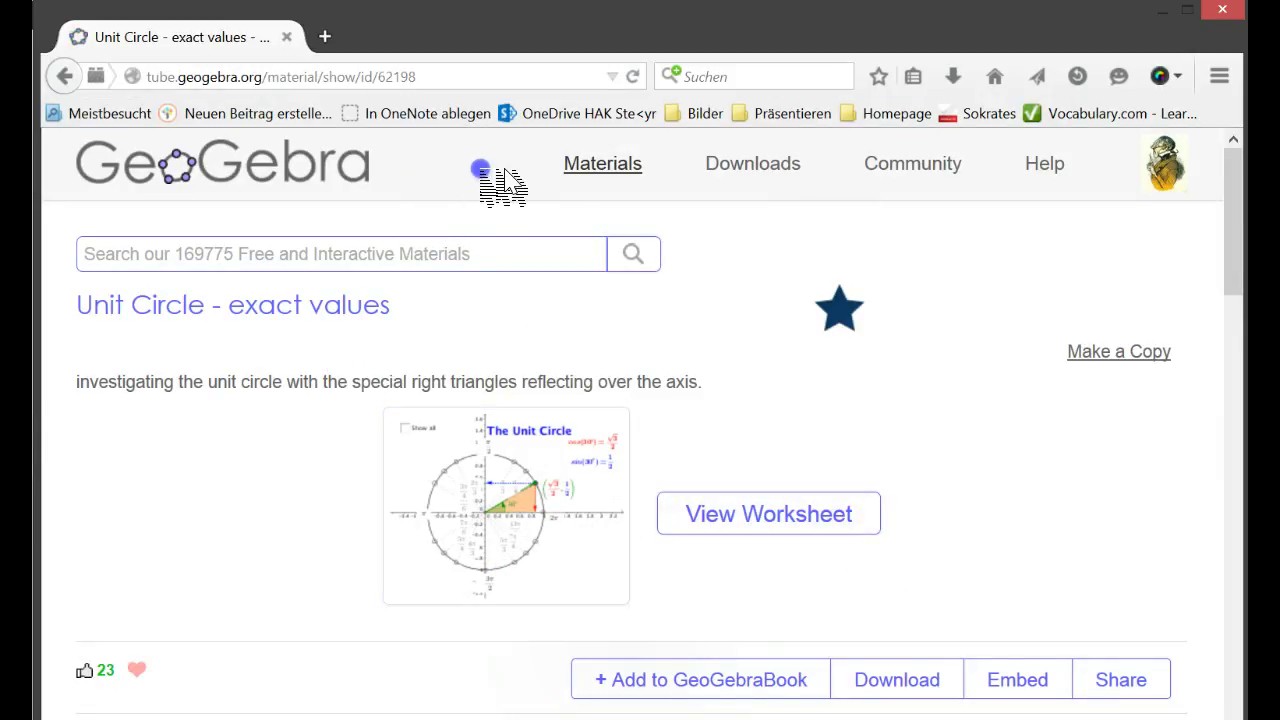
pyautogui.click(778, 518)
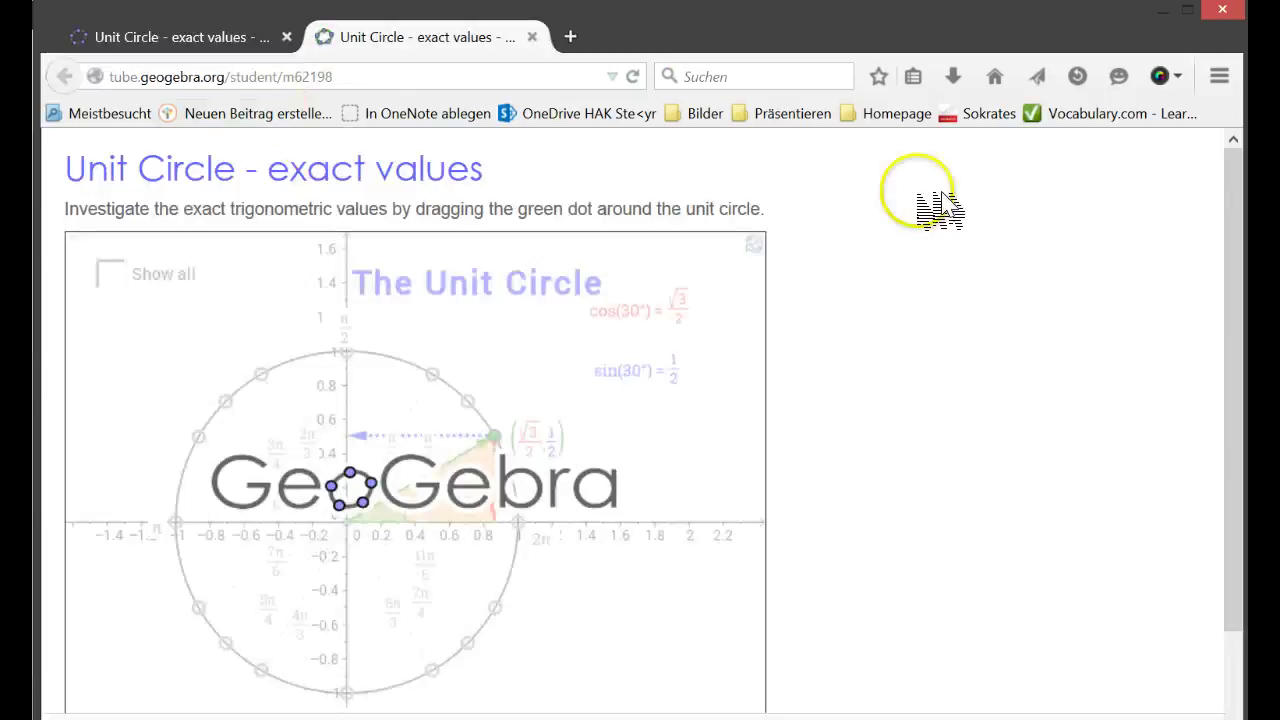
pyautogui.moveTo(1249, 312); pyautogui.dragTo(1253, 320)
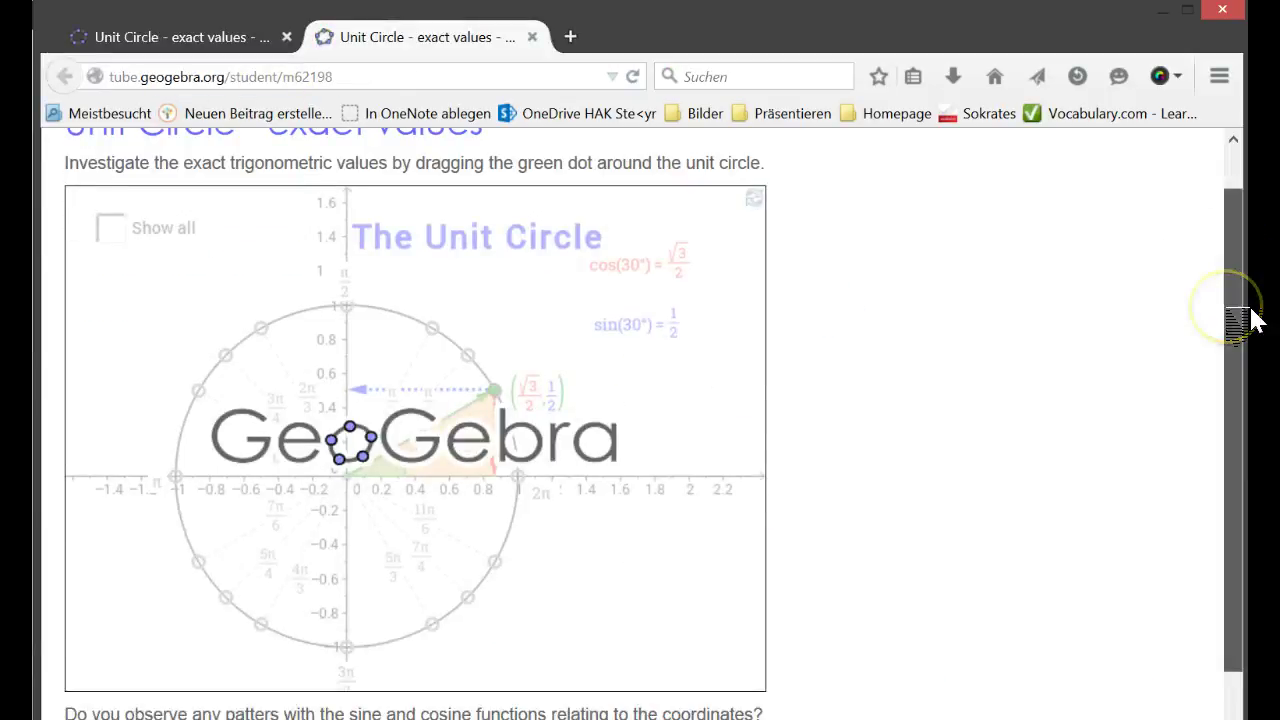
pyautogui.scroll(-1, 1259, 590)
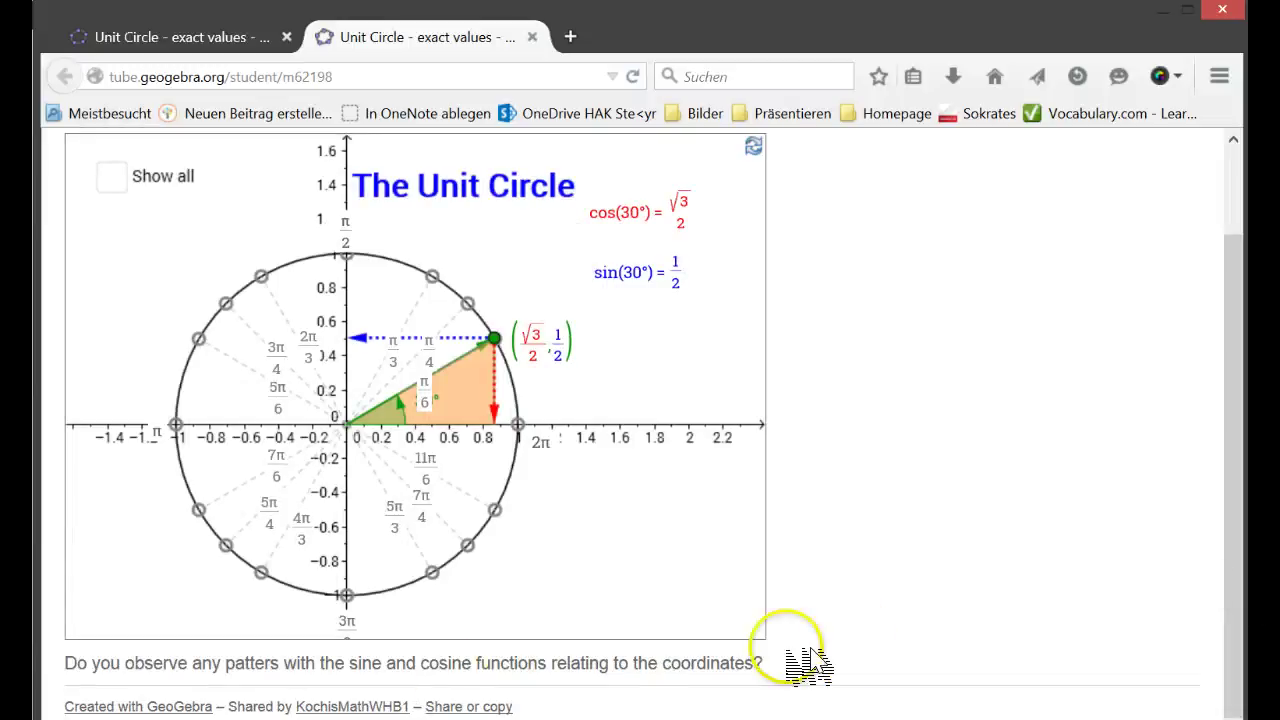
pyautogui.scroll(2, 1255, 590)
pyautogui.moveTo(1255, 590); pyautogui.dragTo(1249, 562)
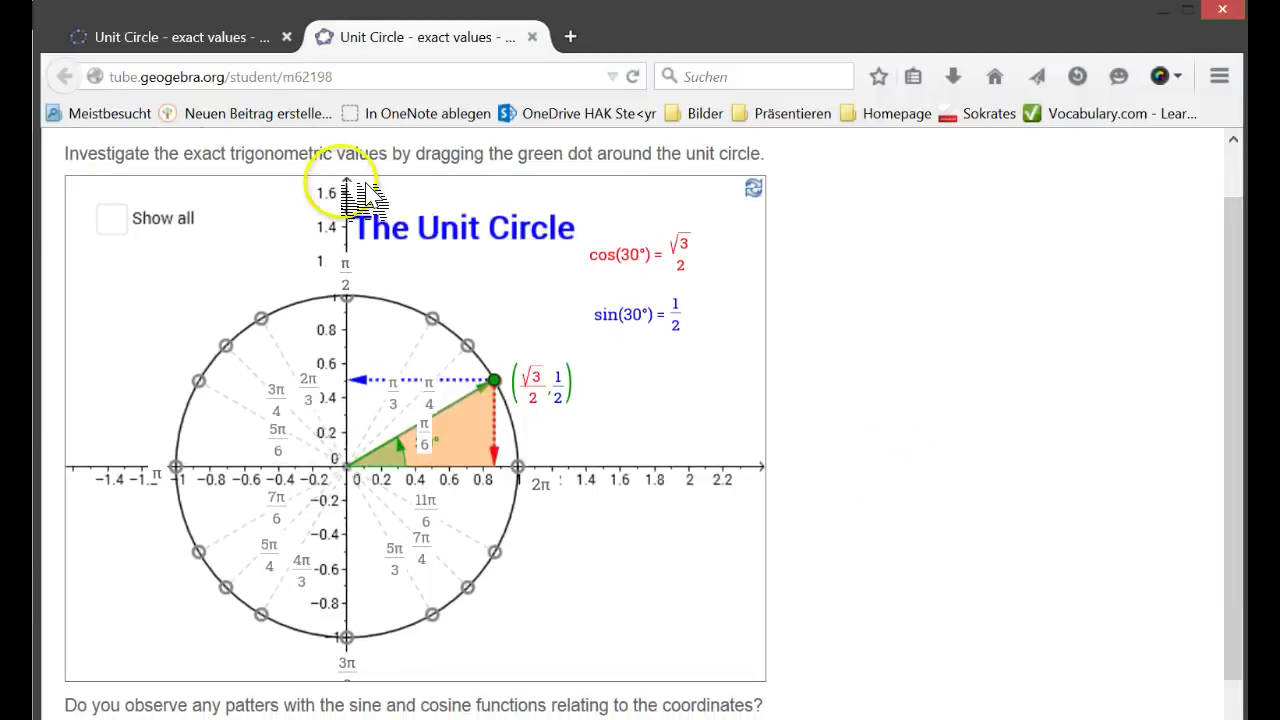
# Copy the web address of the Unit Circle worksheet.
pyautogui.click(190, 76)
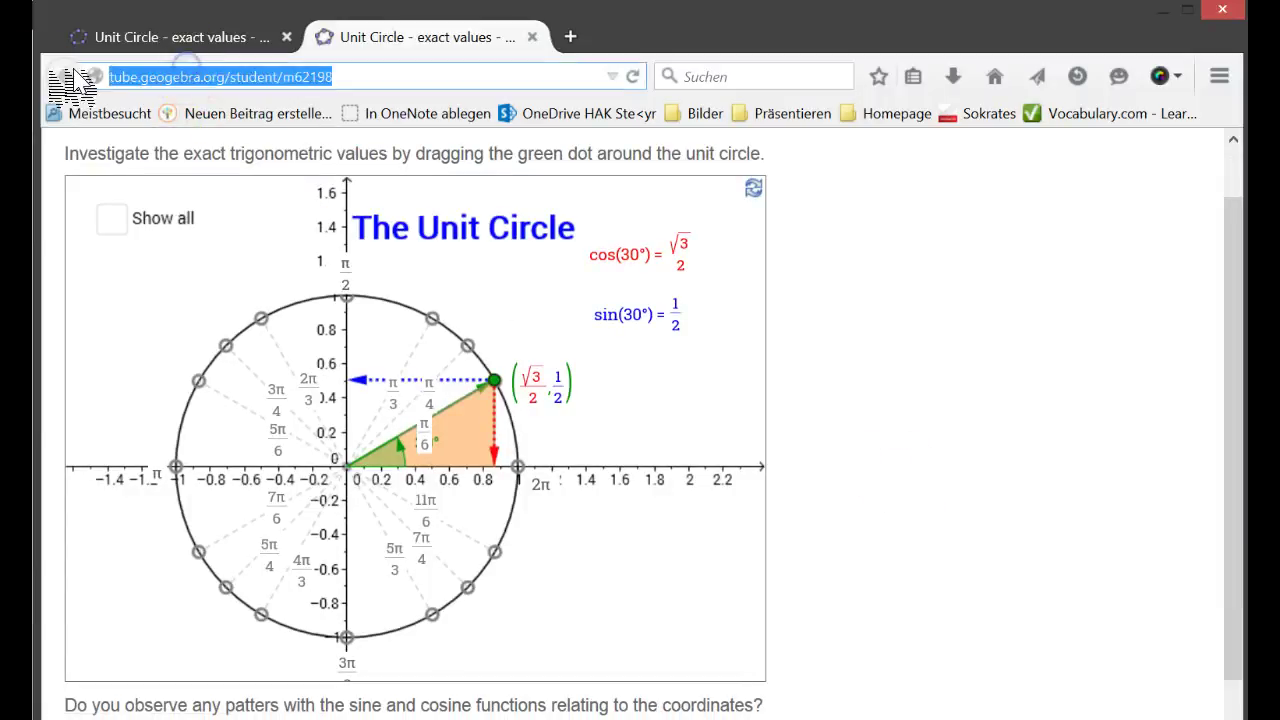
pyautogui.rightClick(190, 80)
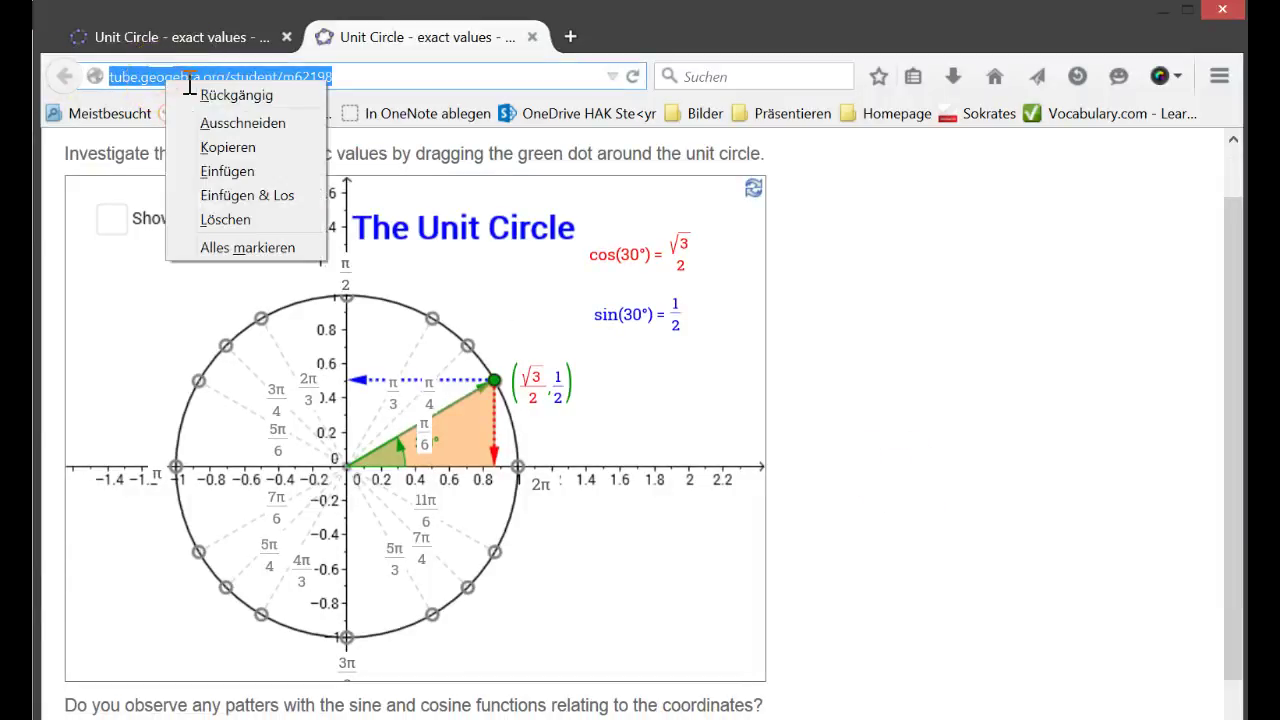
pyautogui.click(240, 152)
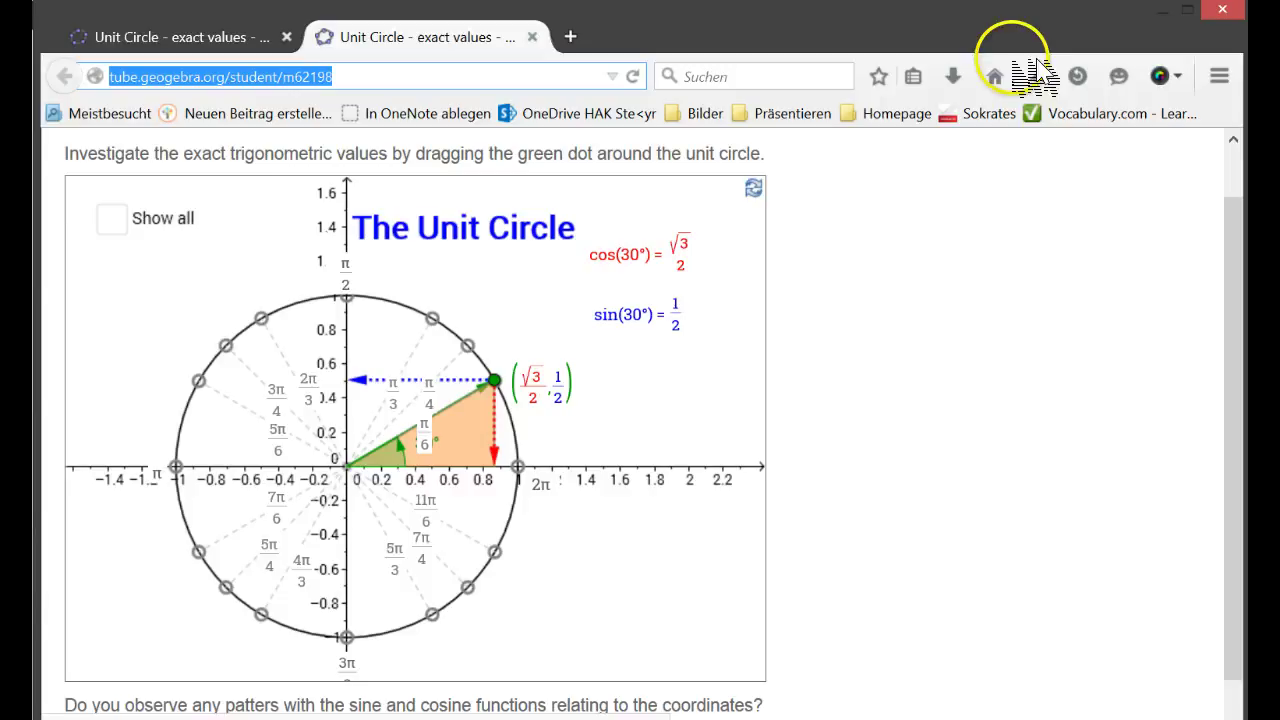
# Switch back to PowerPoint and insert the Web Viewer lab app on the blank slide 4.
pyautogui.click(1172, 14)
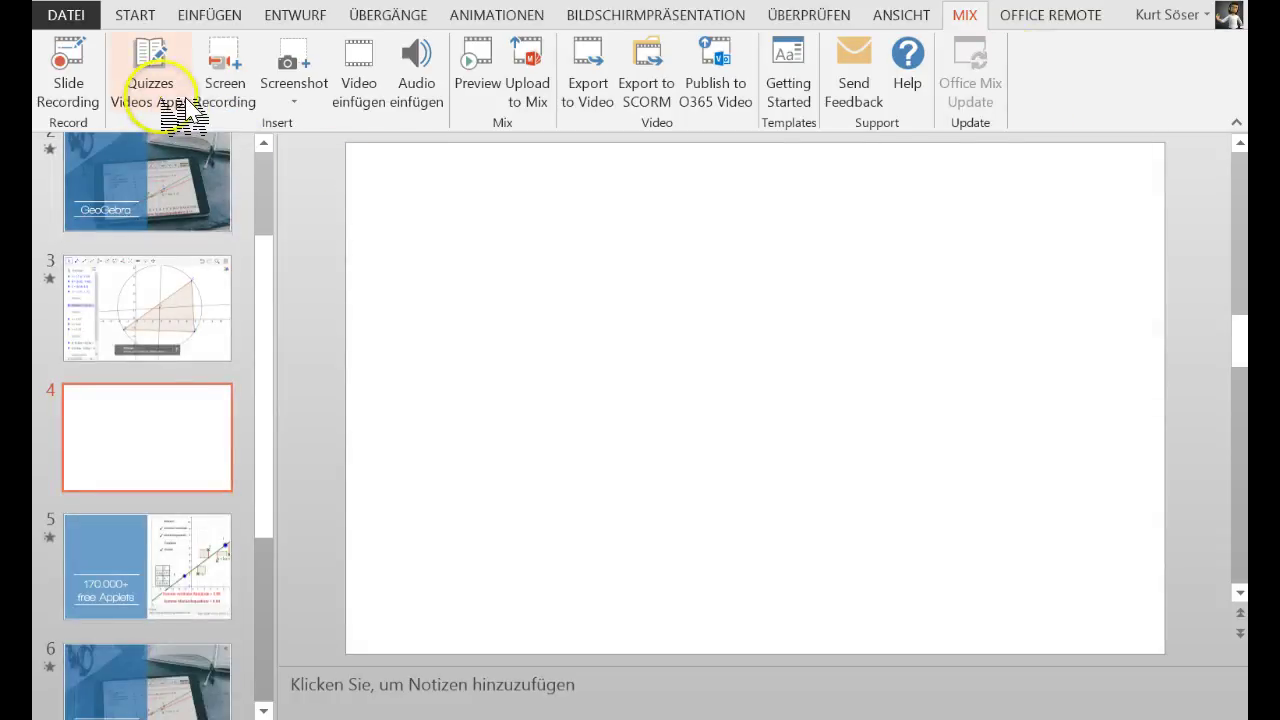
pyautogui.click(165, 97)
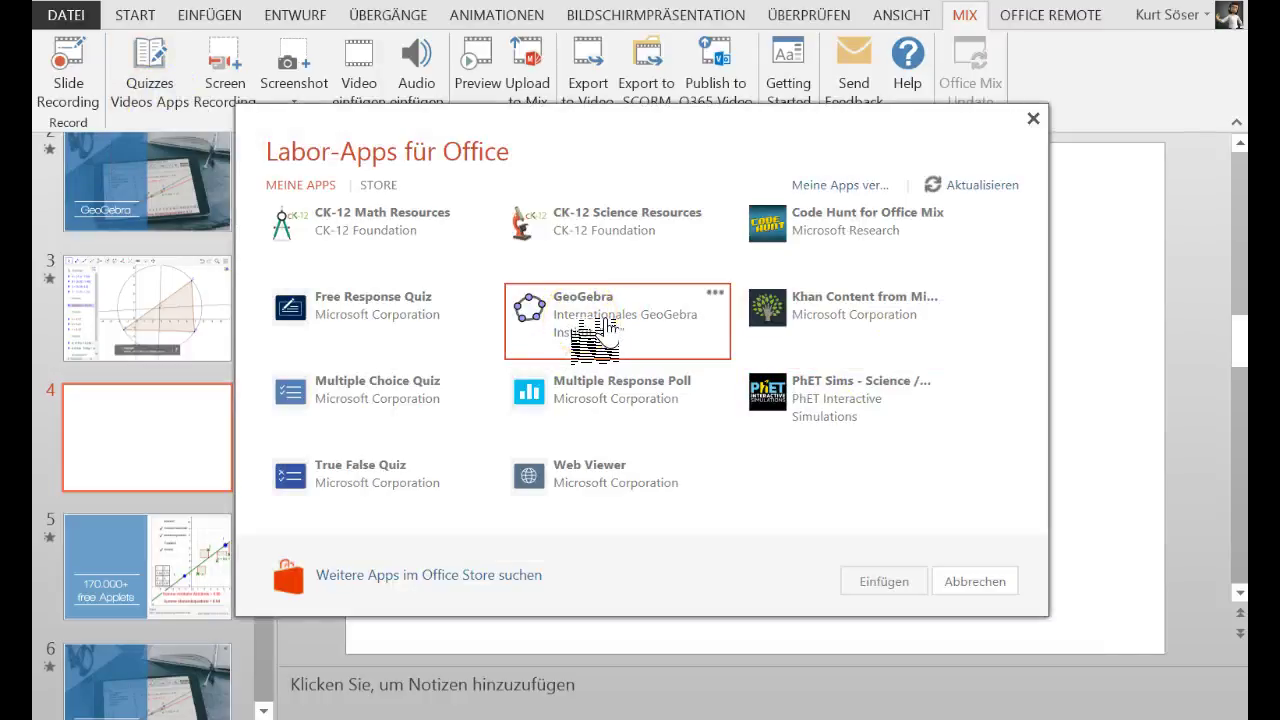
pyautogui.click(600, 490)
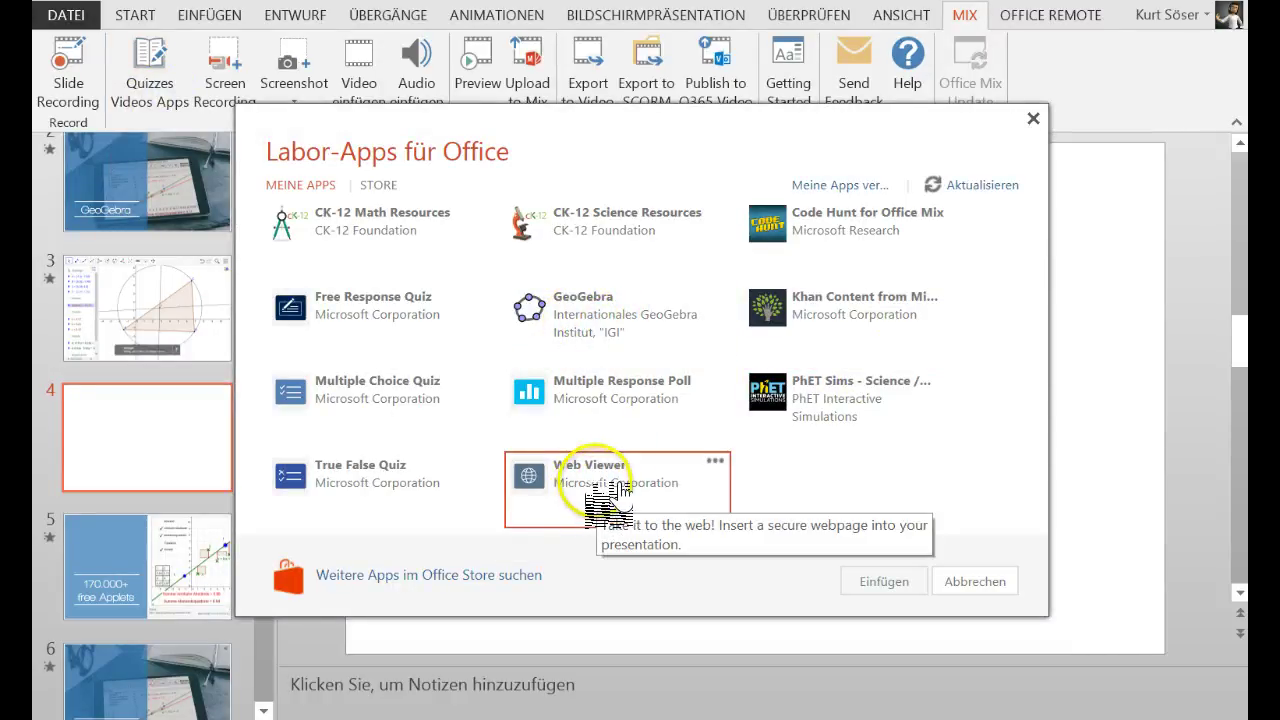
pyautogui.click(890, 584)
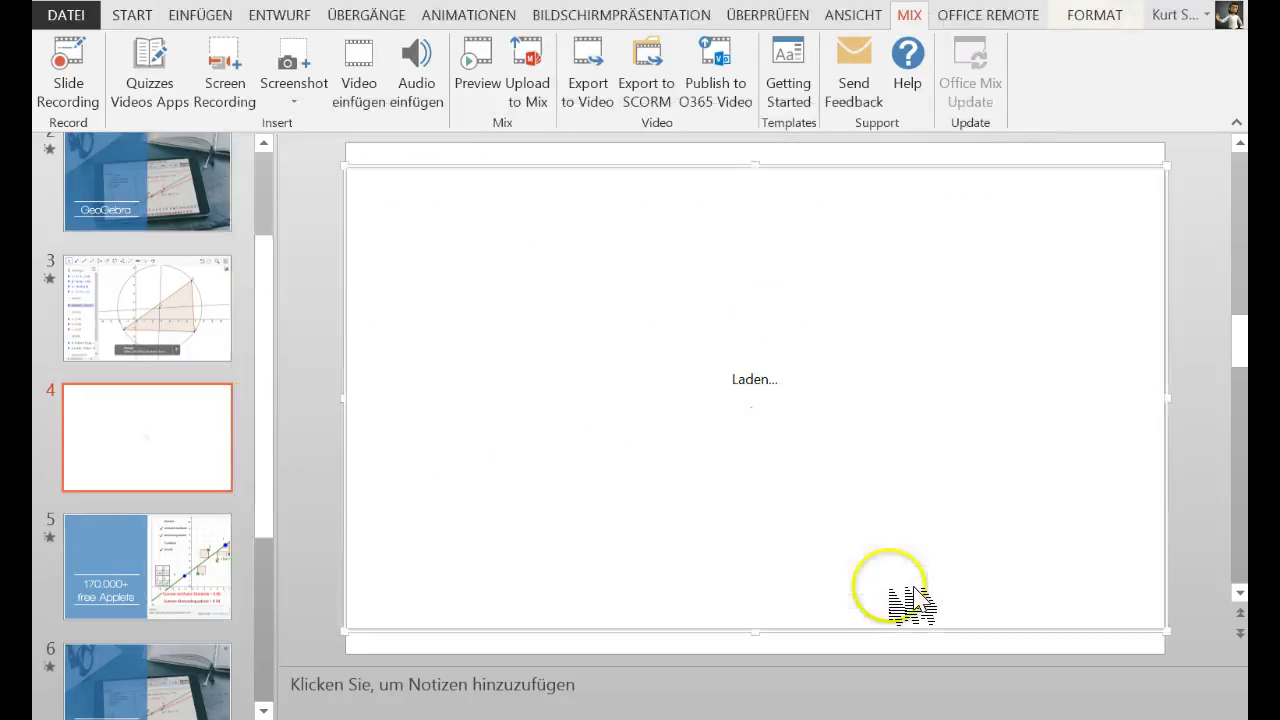
# Stretch the Web Viewer frame vertically so it covers the full height of slide 4.
pyautogui.click(757, 160)
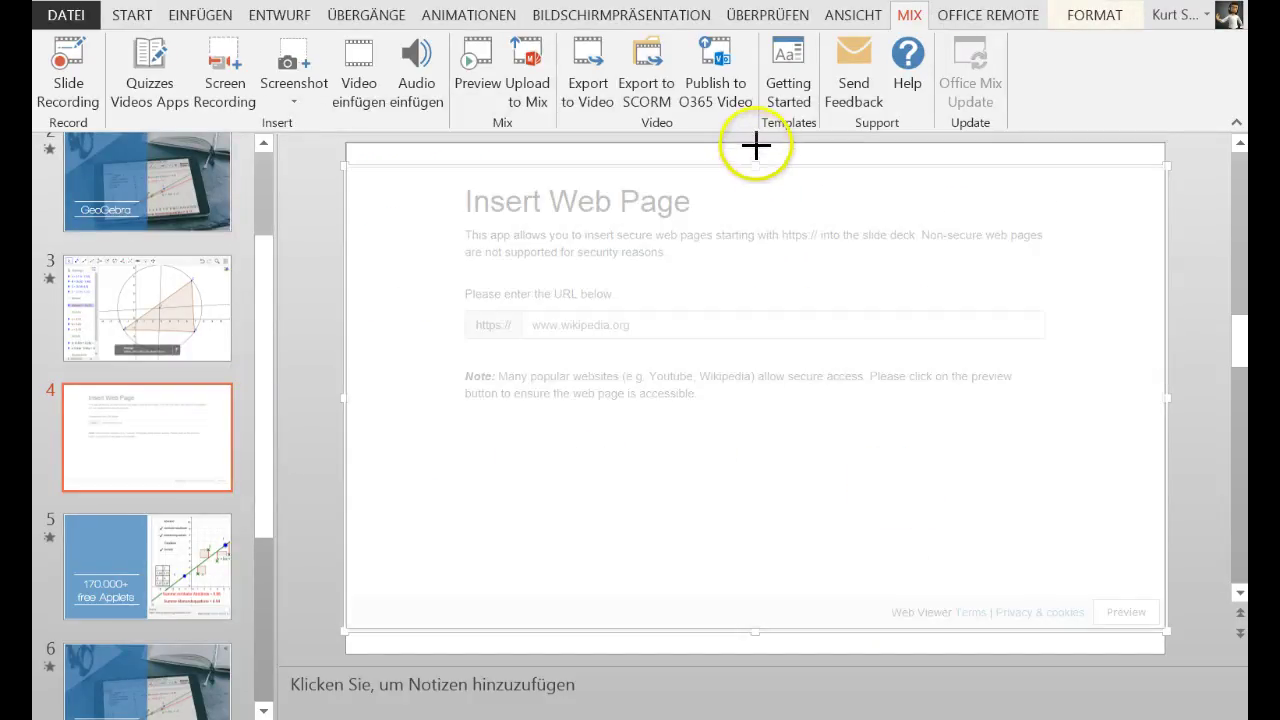
pyautogui.moveTo(780, 160); pyautogui.dragTo(780, 158)
pyautogui.moveTo(757, 643); pyautogui.dragTo(757, 657)
pyautogui.click(606, 303)
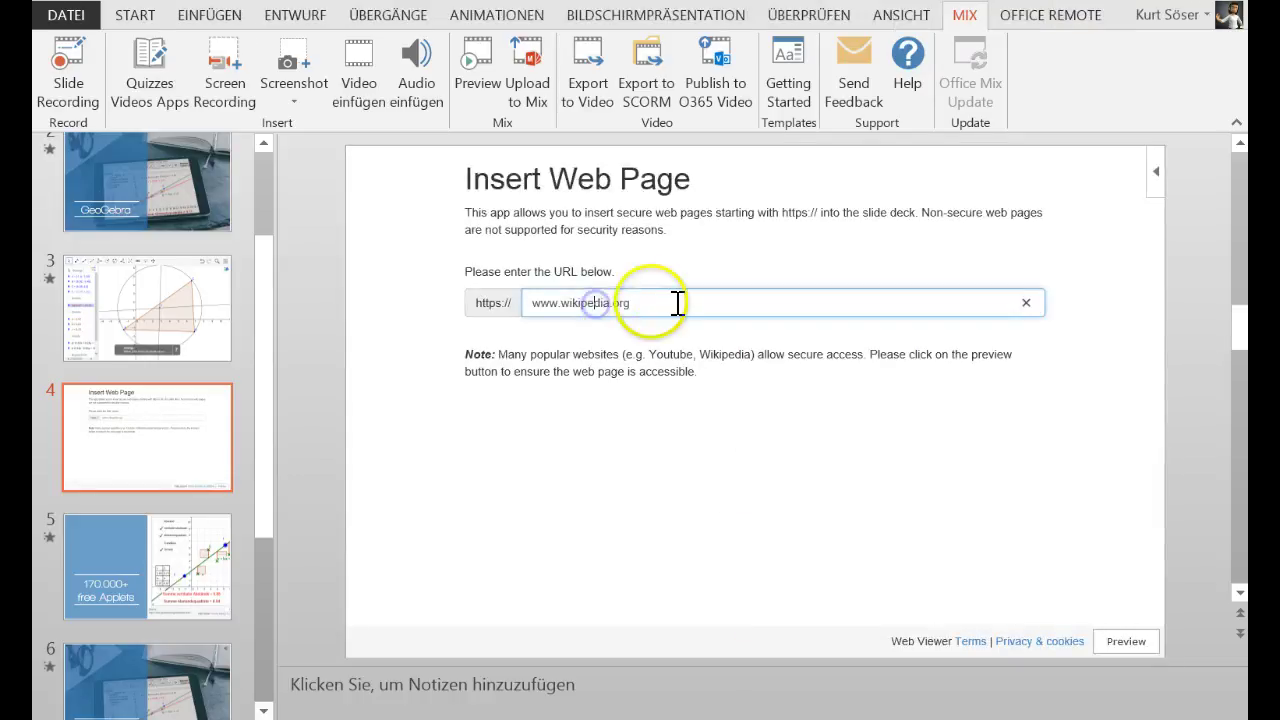
pyautogui.moveTo(680, 301); pyautogui.dragTo(566, 303)
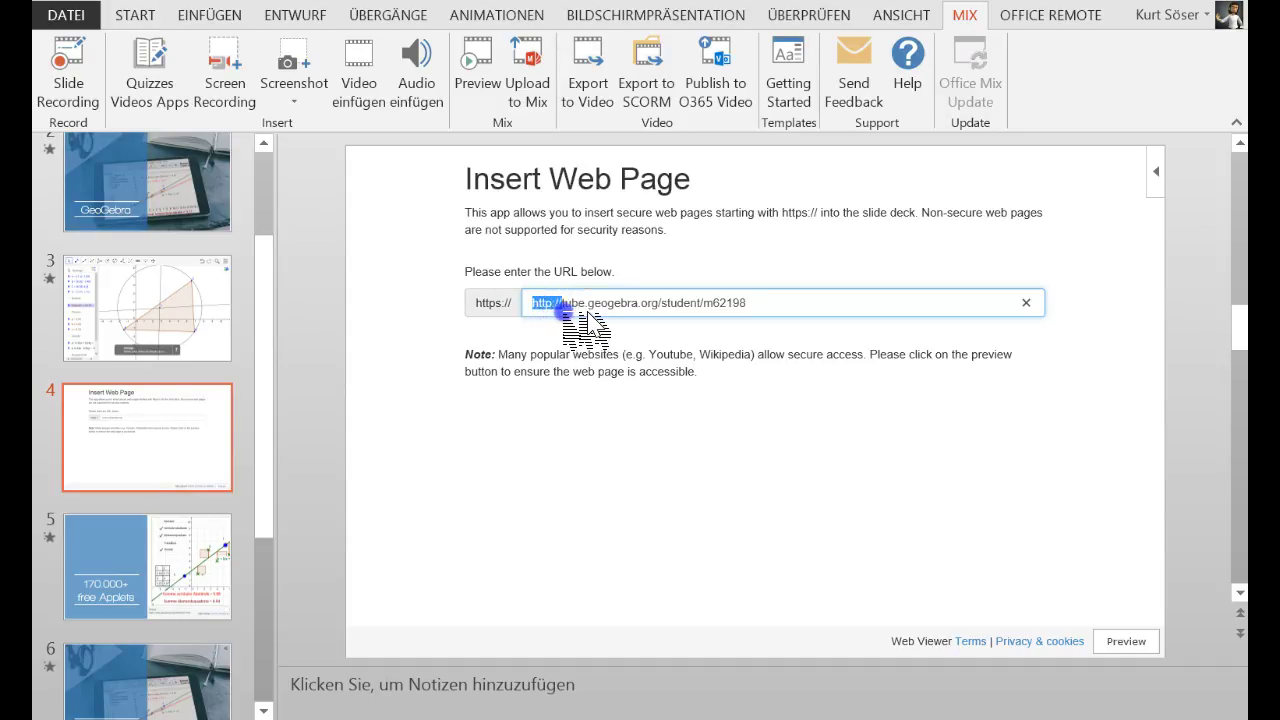
pyautogui.press('BackSpace')
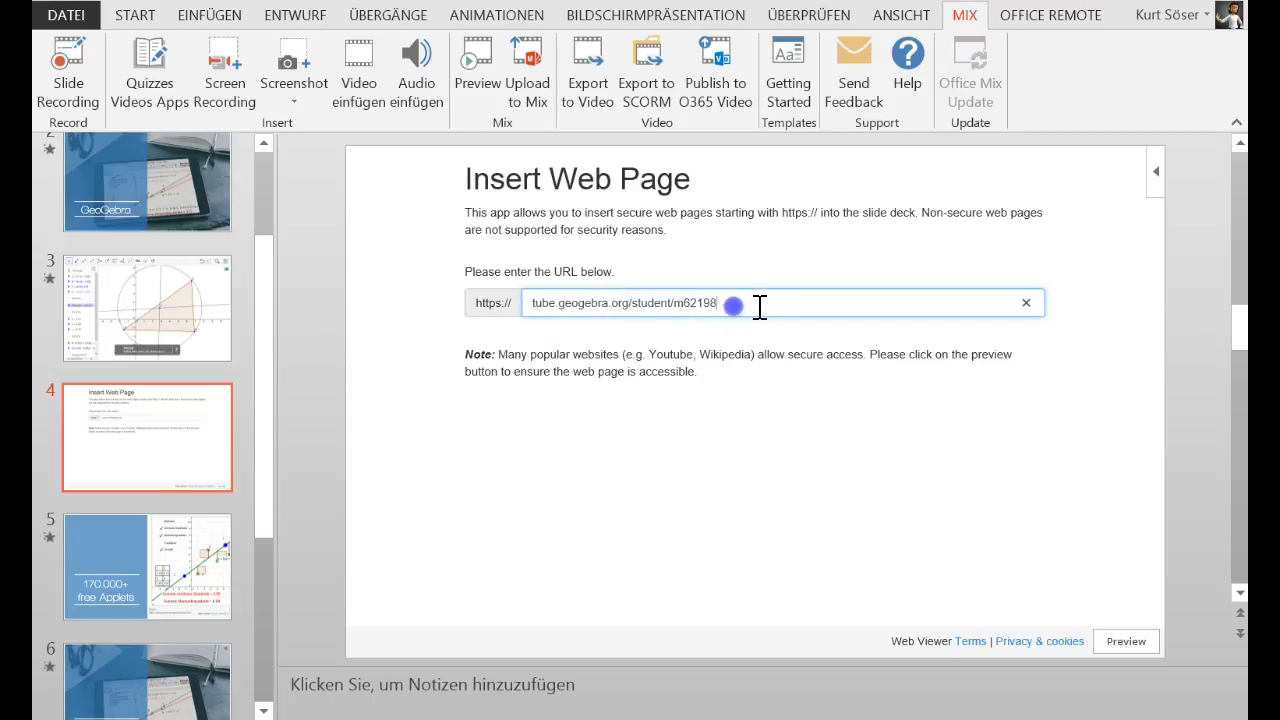
pyautogui.click(1138, 643)
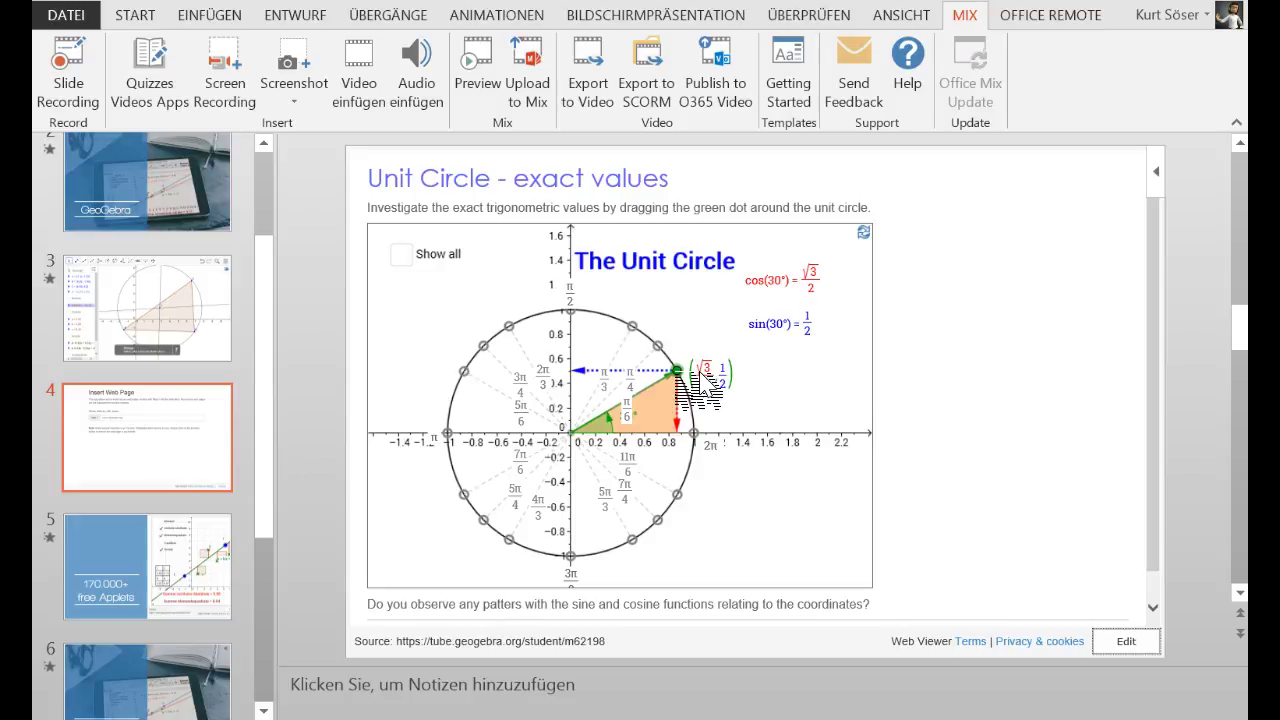
# Move the green point of the embedded unit circle to (1,0) and turn on Show all.
pyautogui.moveTo(686, 378); pyautogui.dragTo(690, 432)
pyautogui.click(400, 254)
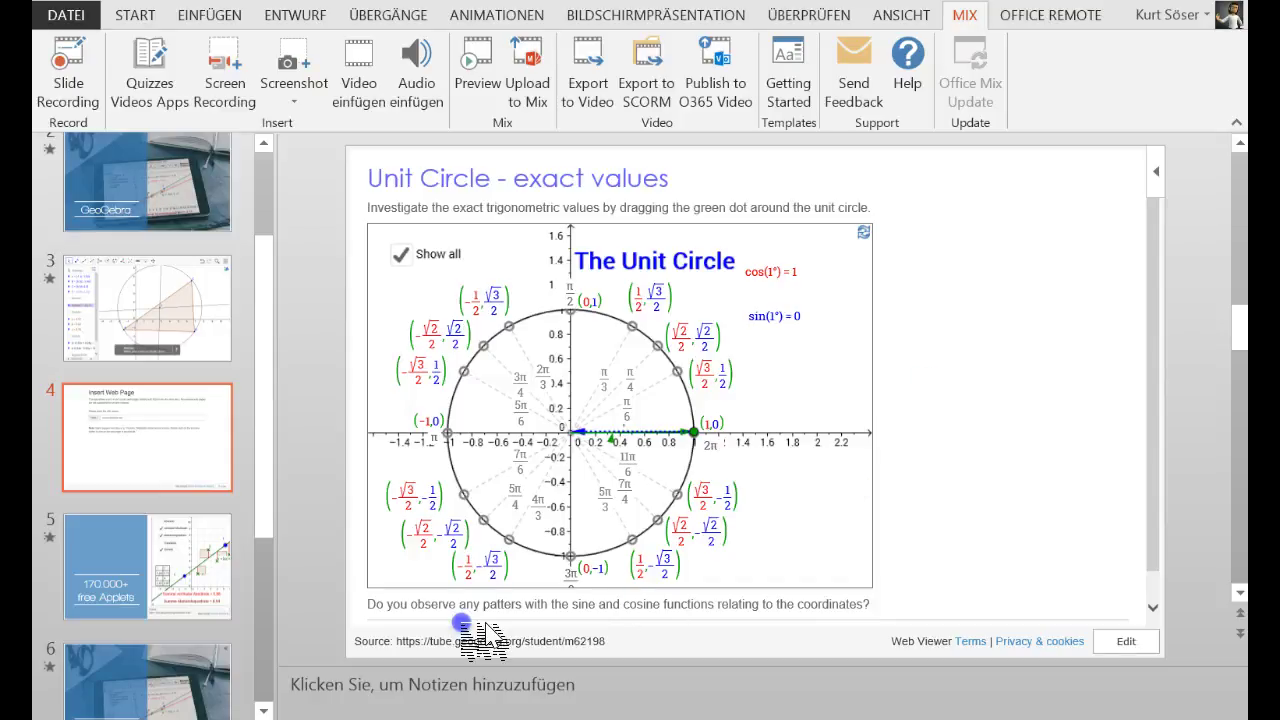
# In the slide 5 applet, turn off Abstandsquadrate and vertikale Abstände and move point F slightly up to about (5.7, 7).
pyautogui.click(243, 529)
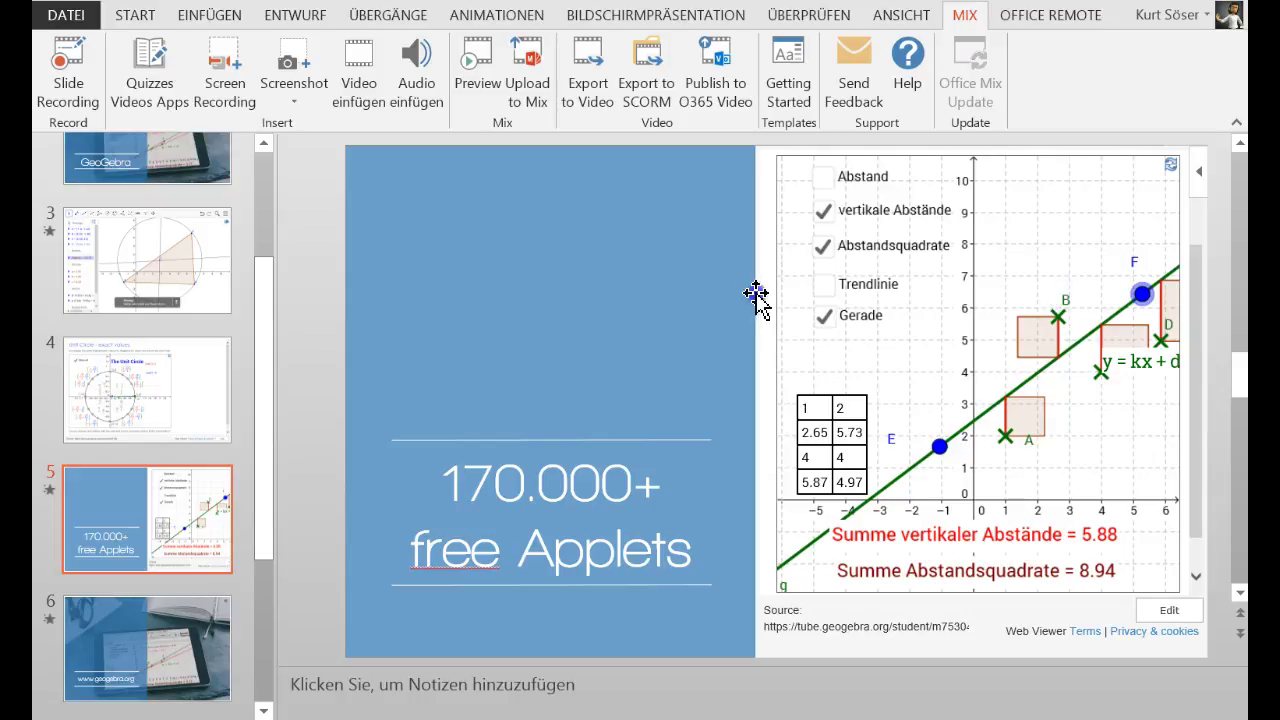
pyautogui.click(756, 295)
pyautogui.click(823, 245)
pyautogui.click(823, 210)
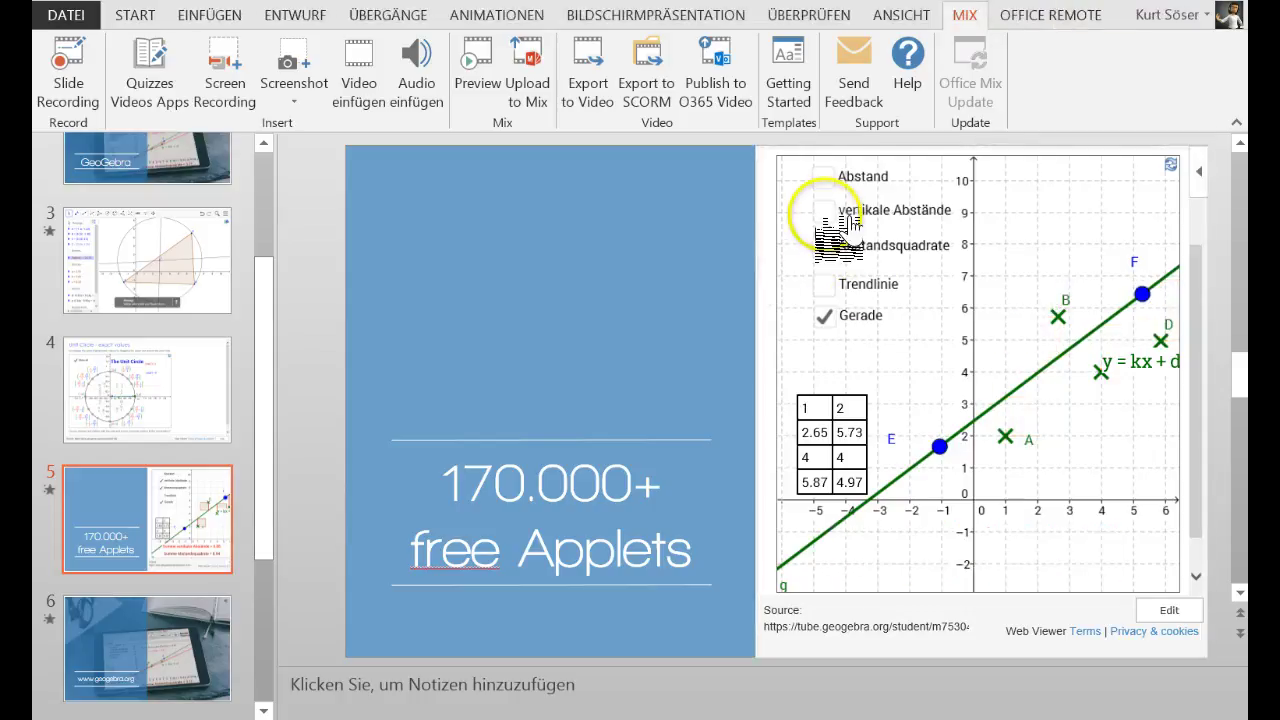
pyautogui.moveTo(1143, 294)
pyautogui.mouseDown()
pyautogui.moveTo(1147, 251)
pyautogui.moveTo(1157, 278)
pyautogui.mouseUp()
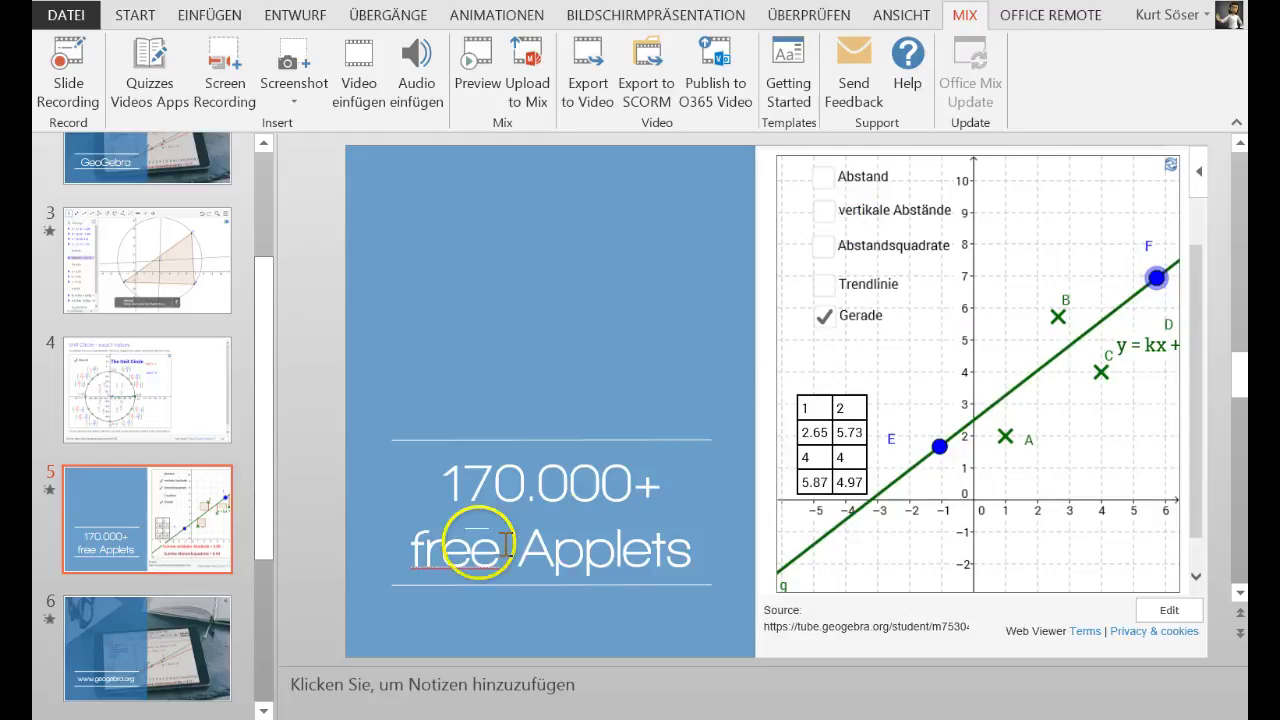
pyautogui.moveTo(443, 477); pyautogui.dragTo(652, 485)
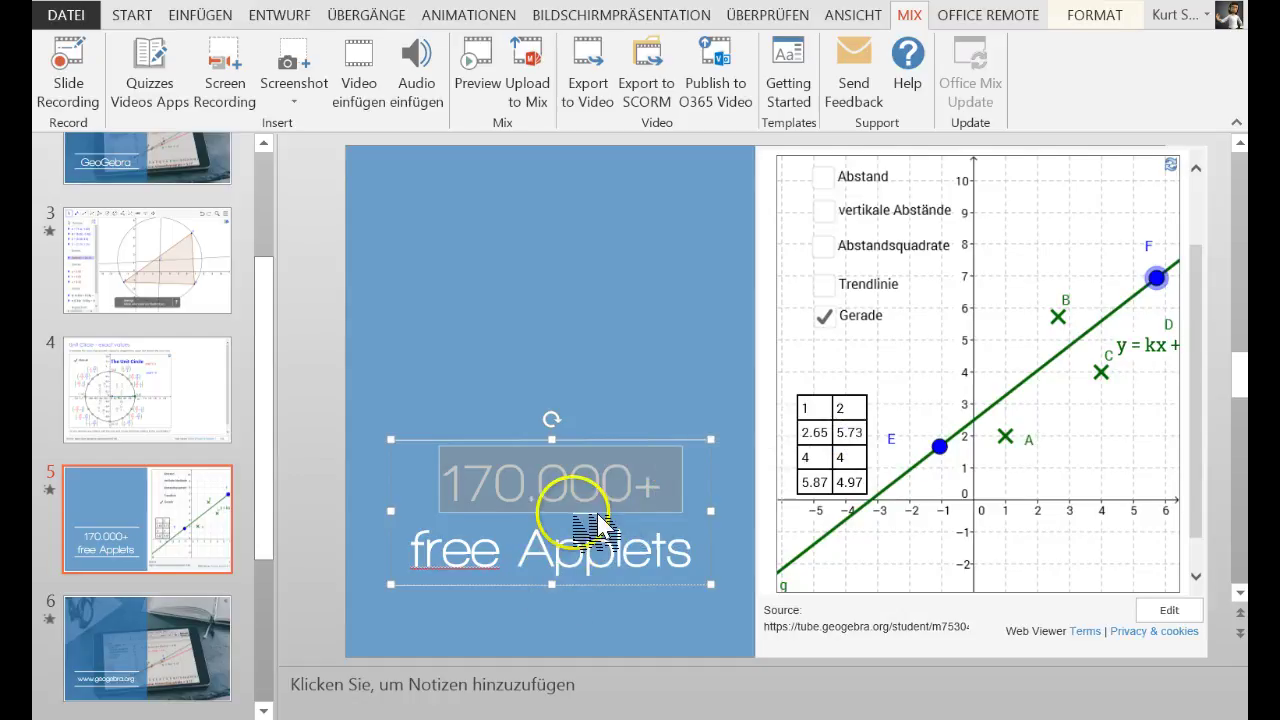
pyautogui.click(564, 547)
pyautogui.click(267, 514)
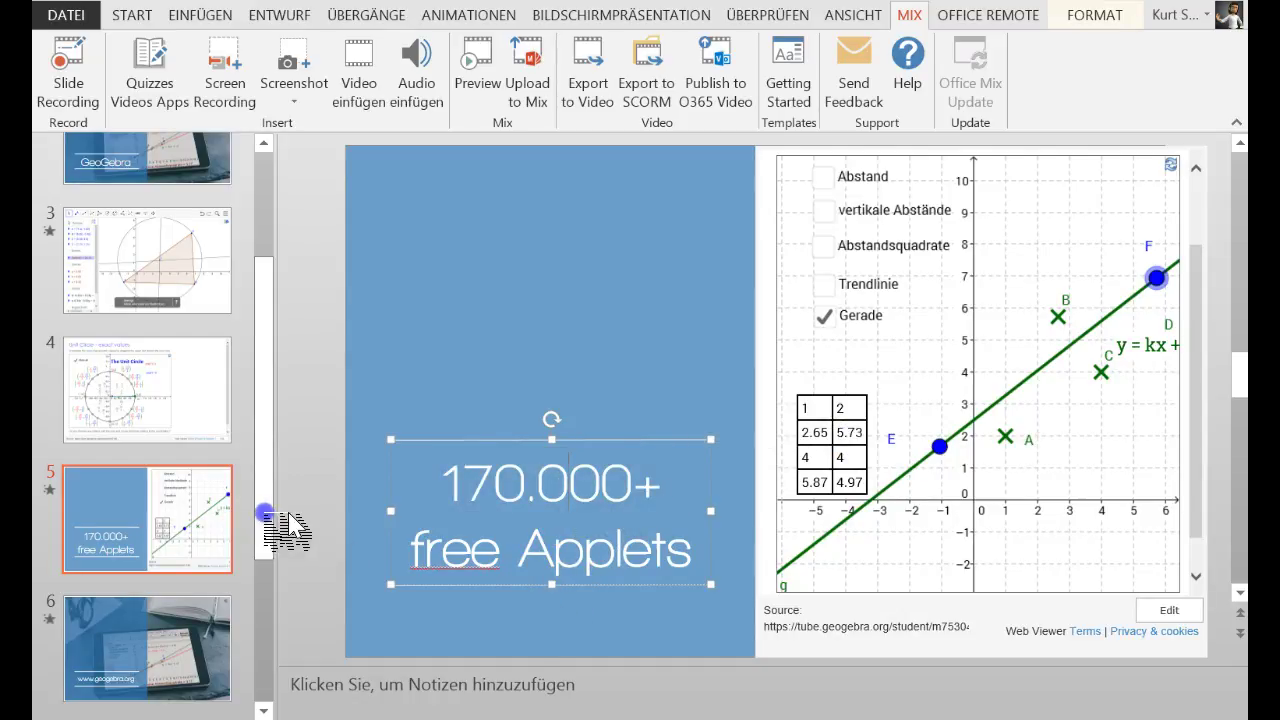
pyautogui.moveTo(264, 514); pyautogui.dragTo(271, 563)
pyautogui.click(221, 570)
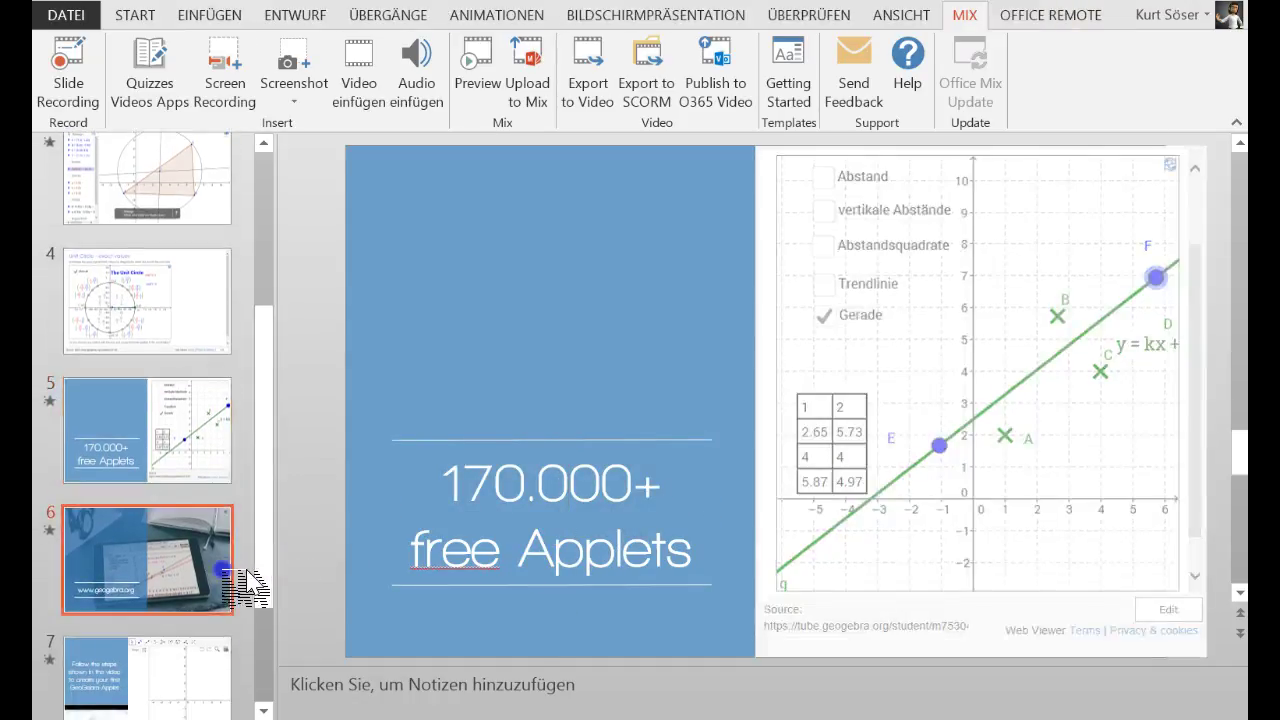
pyautogui.click(500, 553)
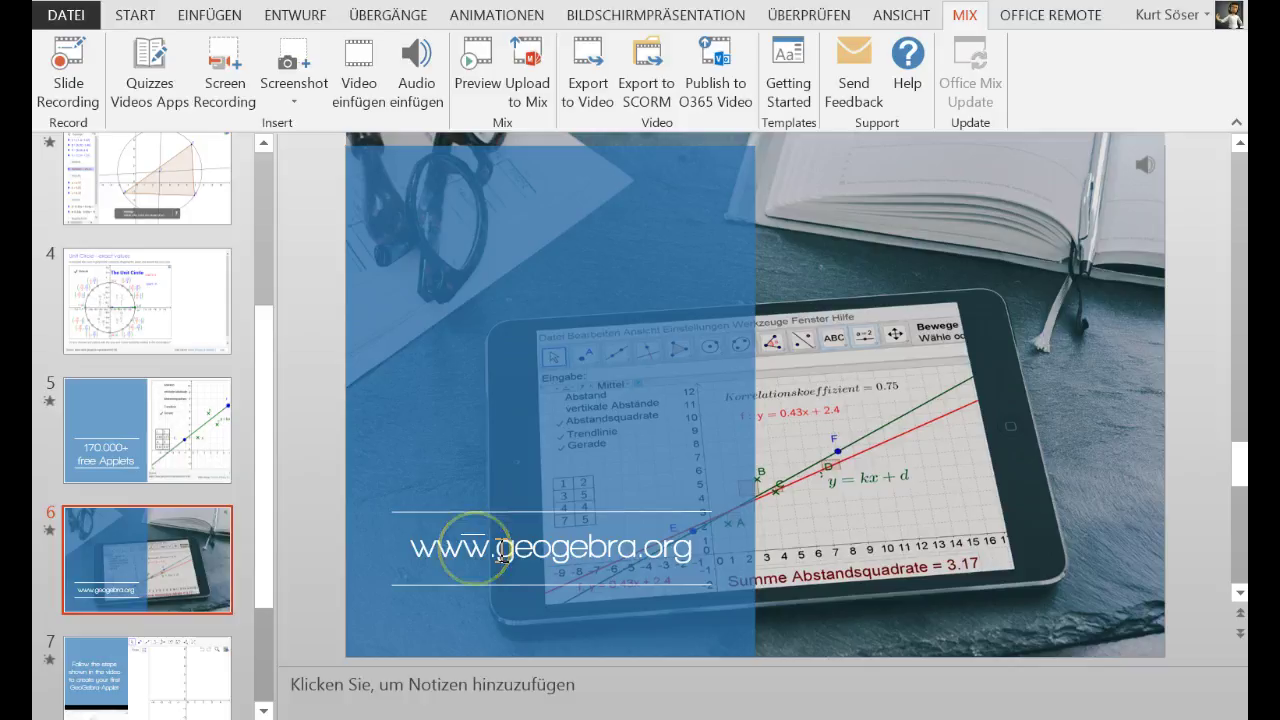